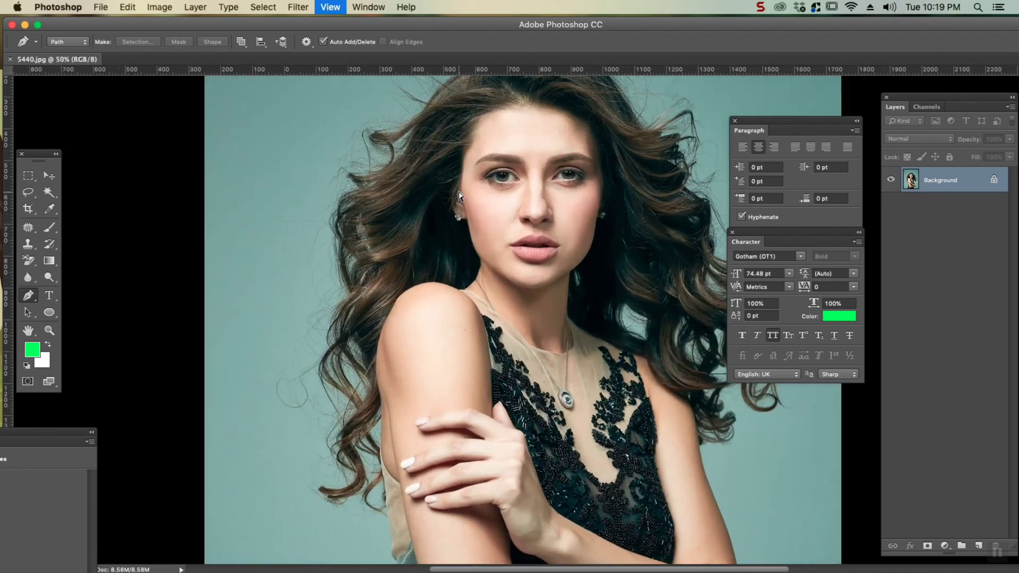
Start a Pen tool path on the sheer dress edge just below the hair and trace it down the fabric.
key("super+minus")
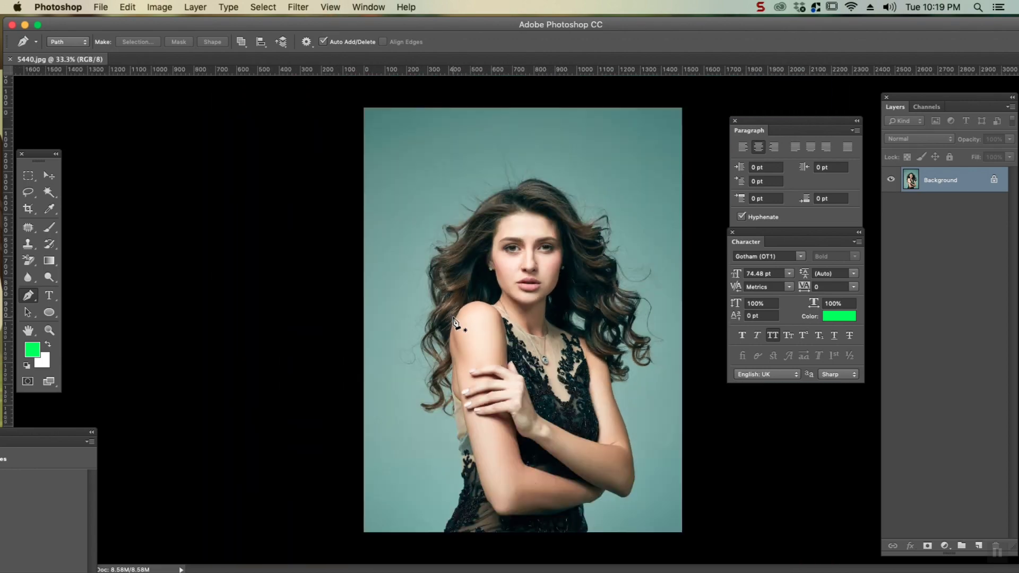
key("super+equal")
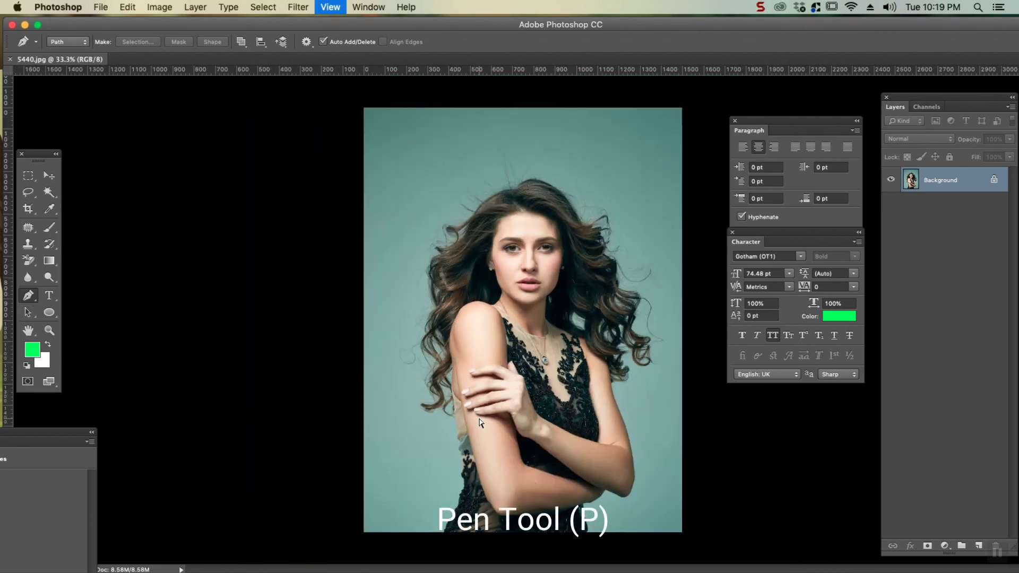
key("super+equal")
key("super+equal")
key("super+equal")
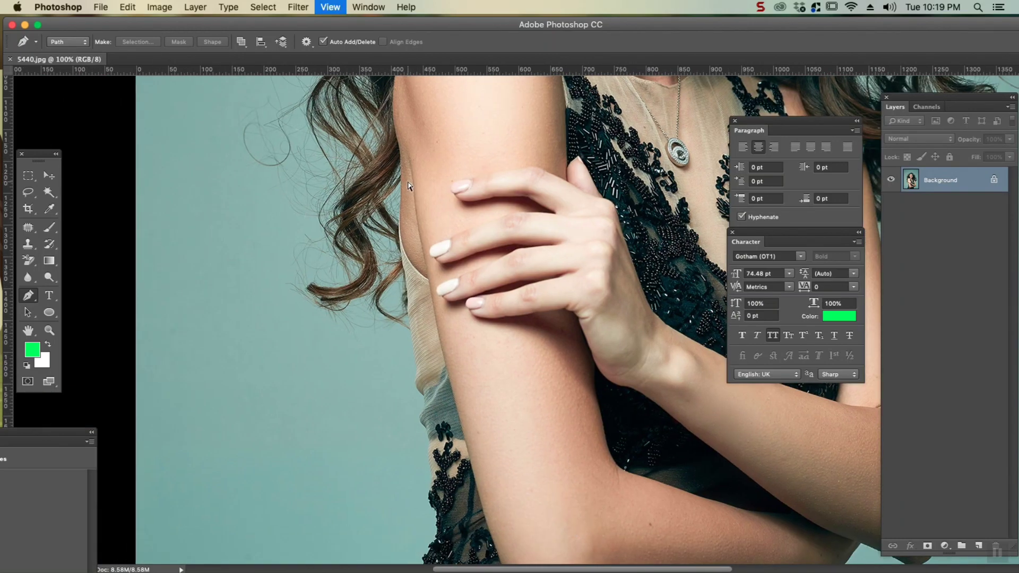
key("super+equal")
key("super+equal")
left_click(319, 303)
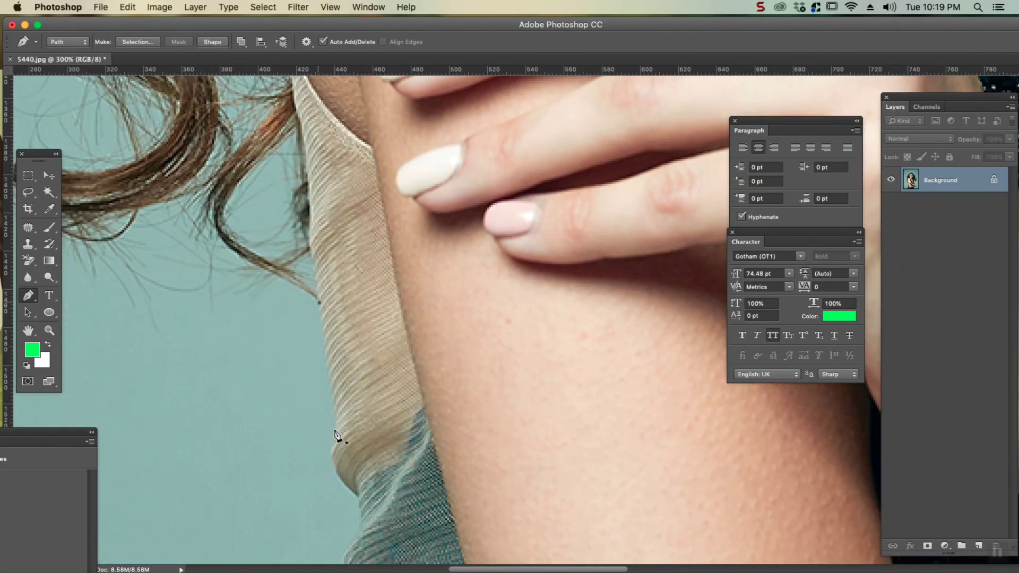
left_click_drag(399, 282, 399, 208)
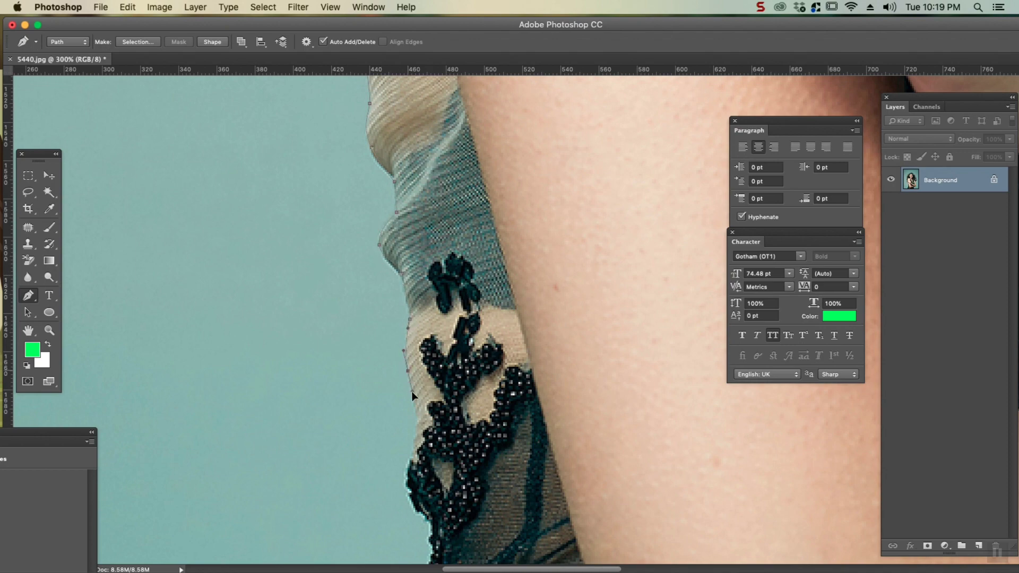
Continue the path down the beaded edge of the dress to just below the image's bottom edge.
key("super+equal")
left_click_drag(340, 506, 367, 269)
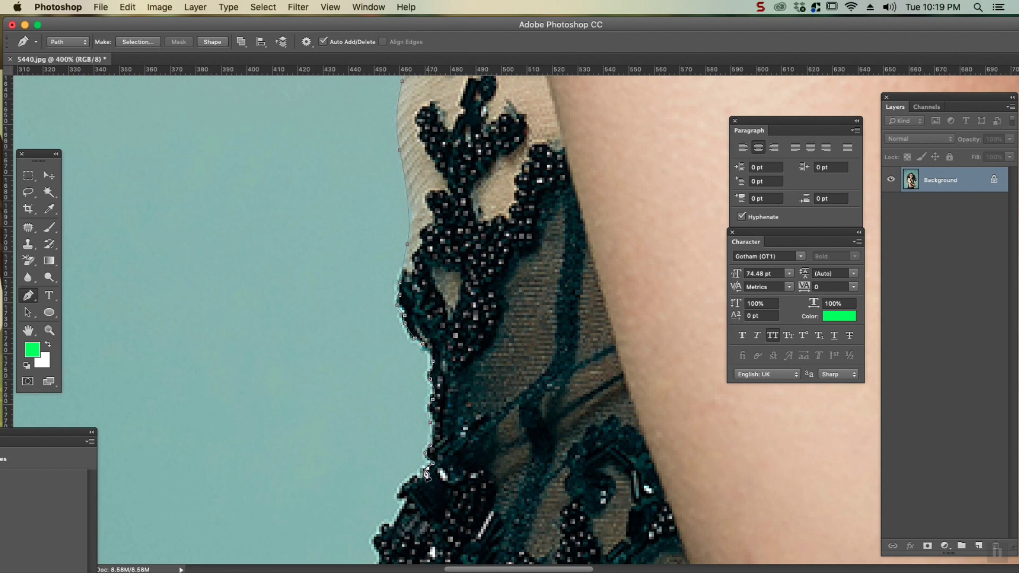
left_click_drag(412, 483, 461, 240)
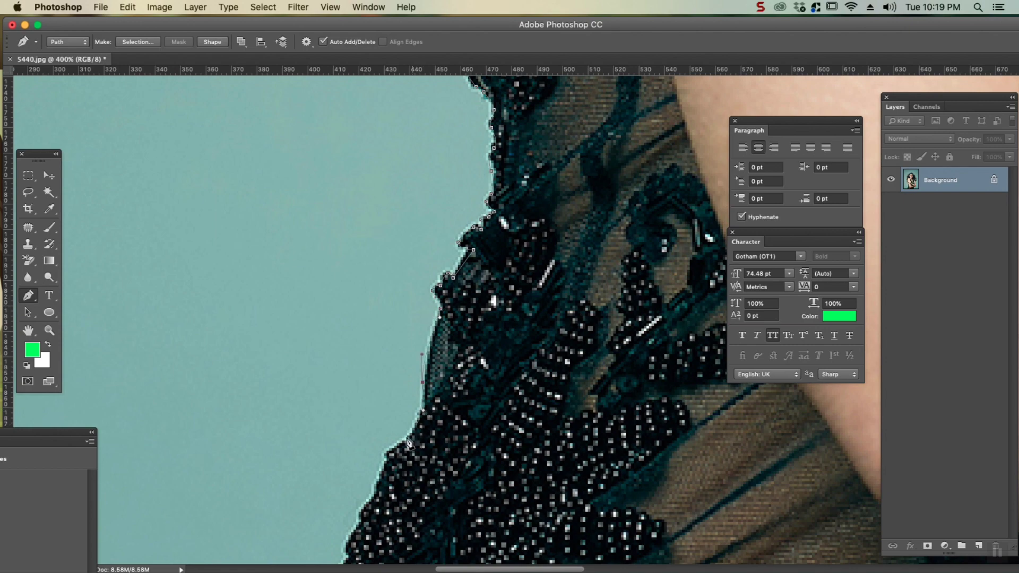
left_click_drag(390, 457, 424, 222)
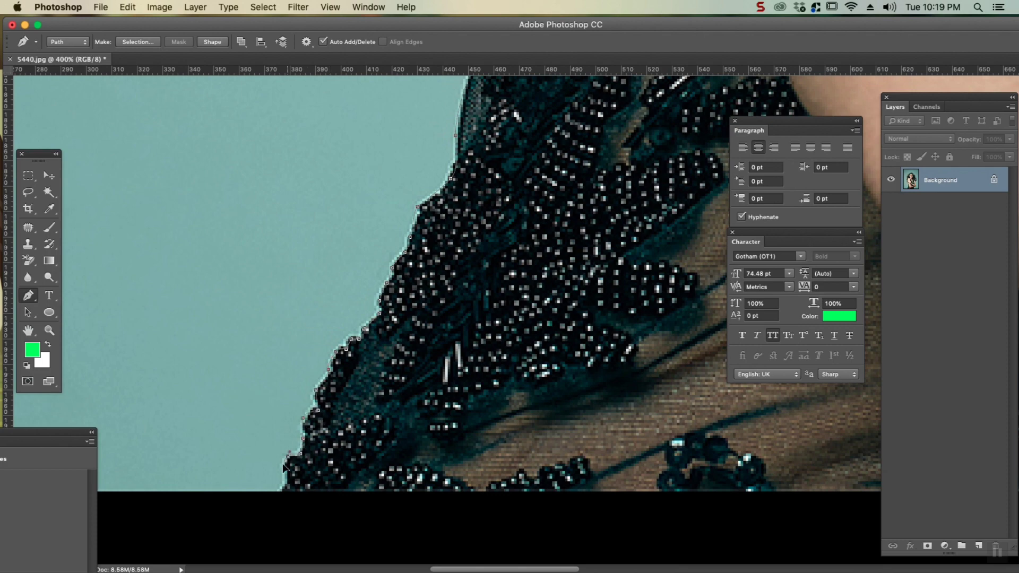
left_click(269, 503)
Run the path beneath the image's bottom edge and up the opposite side of the dress to the forearm.
left_click_drag(482, 450, 160, 414)
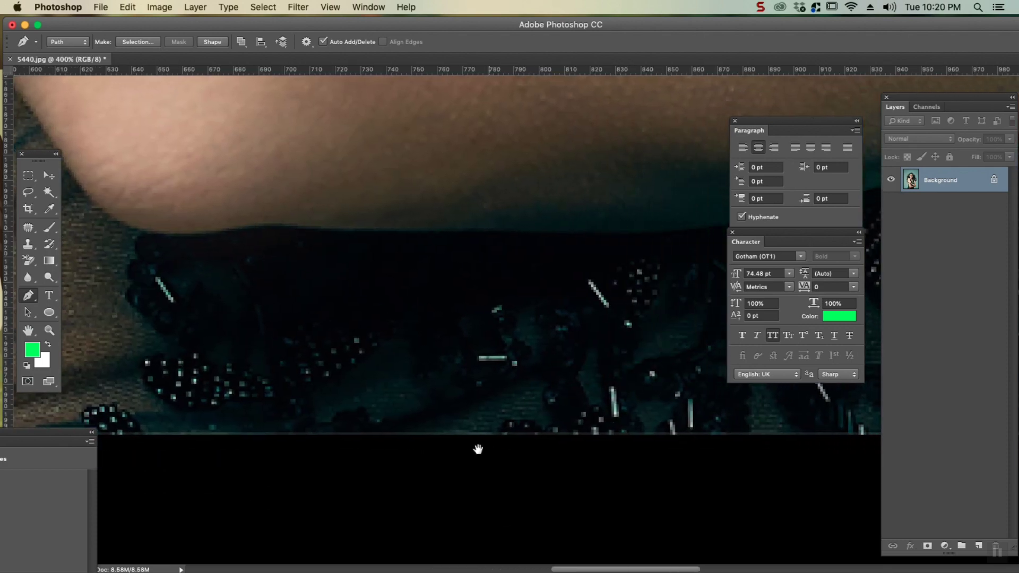
left_click_drag(448, 450, 49, 461)
left_click_drag(364, 460, 158, 470)
left_click(569, 465)
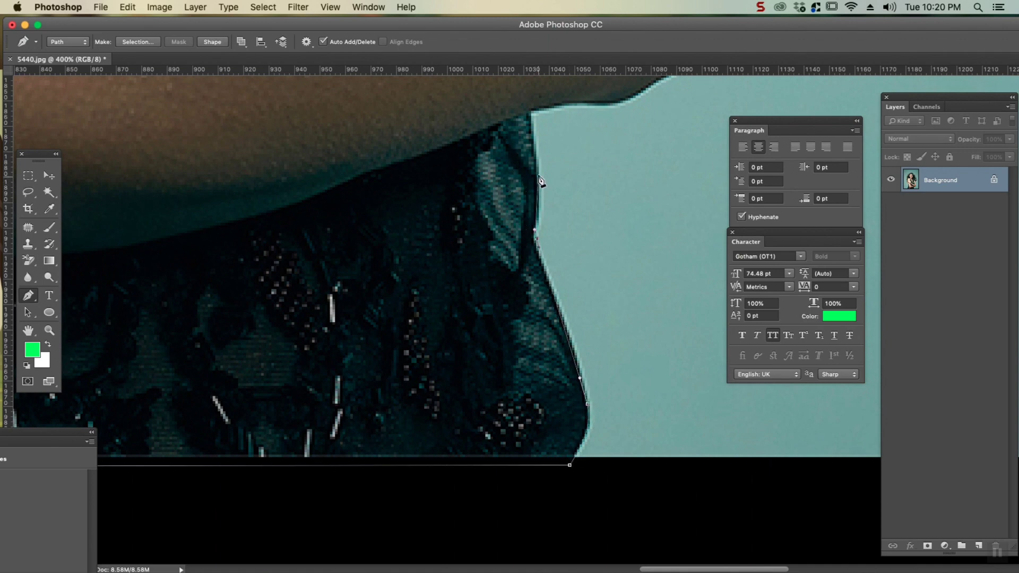
Trace the path along the underside of the crossed forearms toward the outer elbow.
left_click_drag(531, 118, 344, 392)
left_click_drag(404, 378, 420, 380)
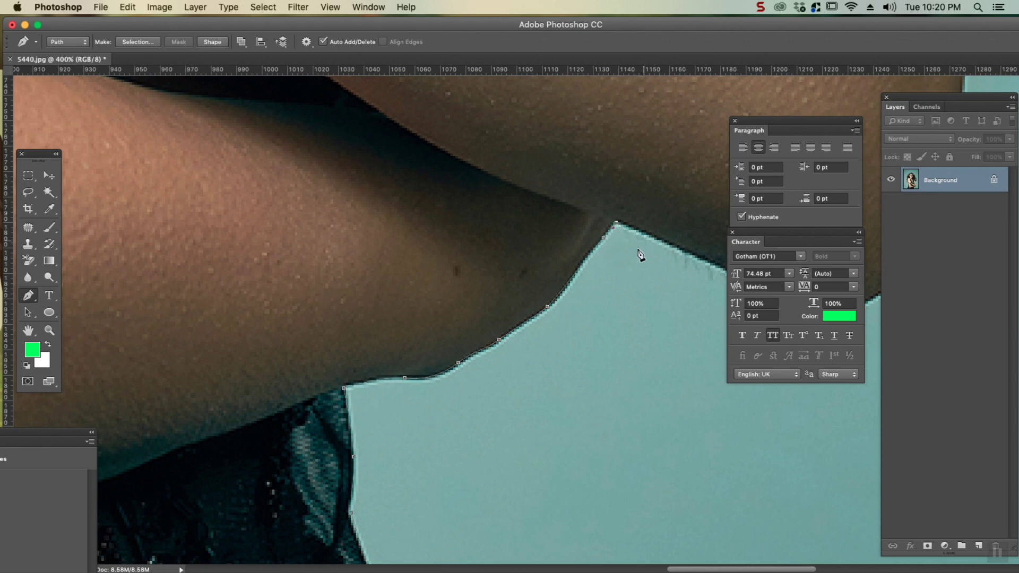
left_click_drag(640, 255, 317, 345)
left_click_drag(471, 404, 470, 402)
left_click(468, 396)
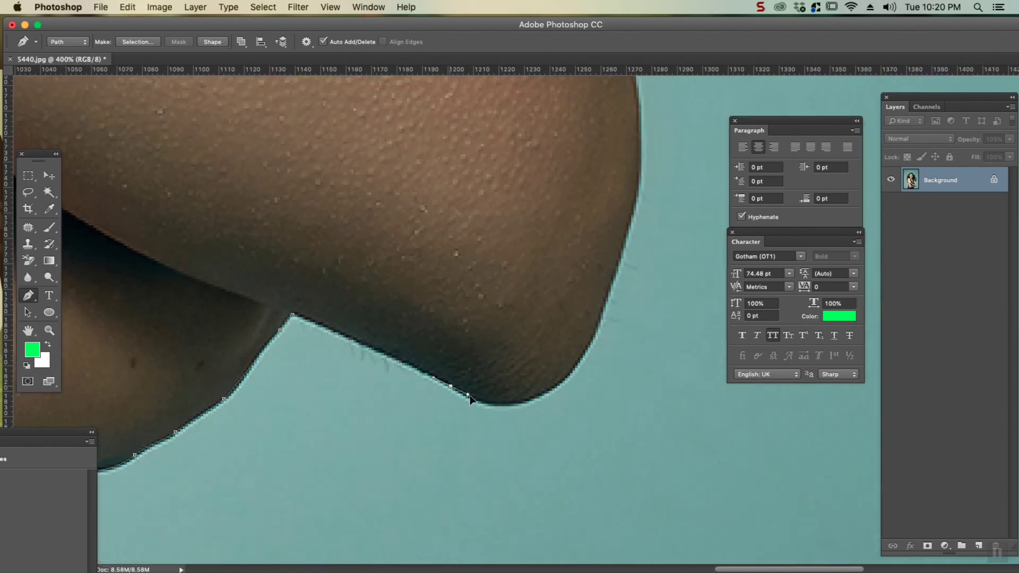
Trace the path around the elbow and up the outer edge of the upper arm to the curls.
left_click_drag(610, 300, 508, 400)
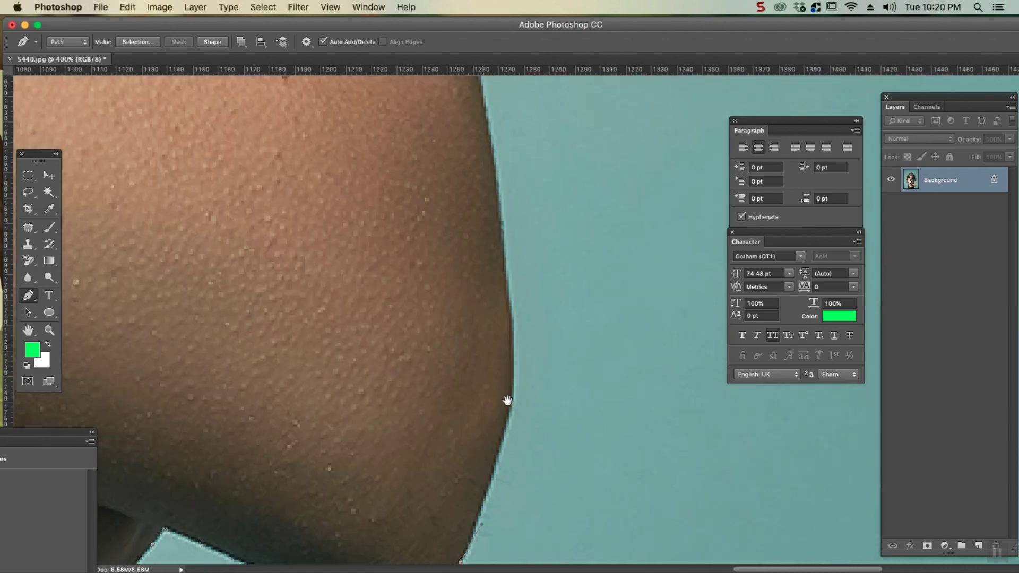
left_click_drag(503, 220, 495, 162)
left_click_drag(492, 165, 500, 419)
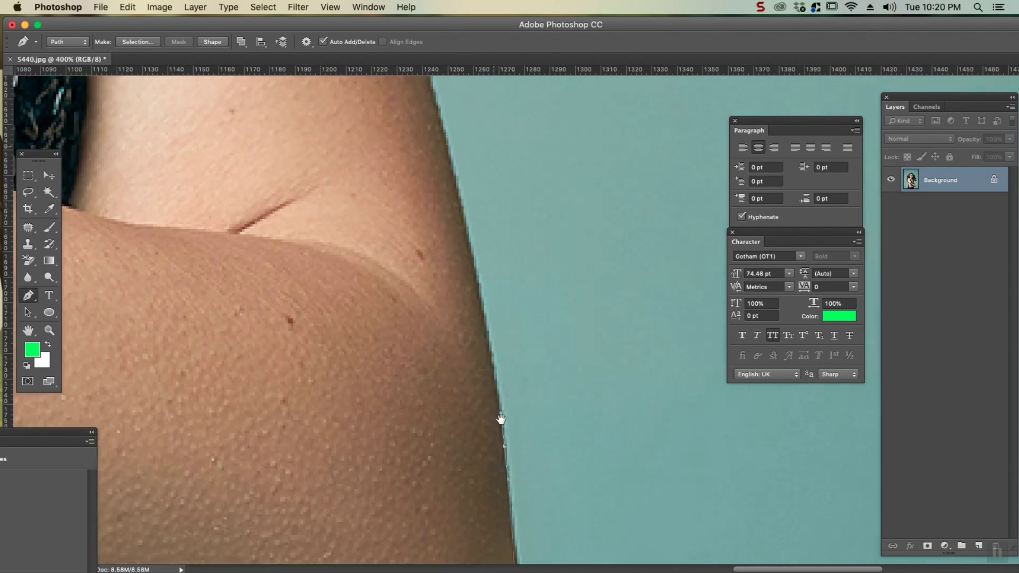
left_click_drag(435, 135, 529, 530)
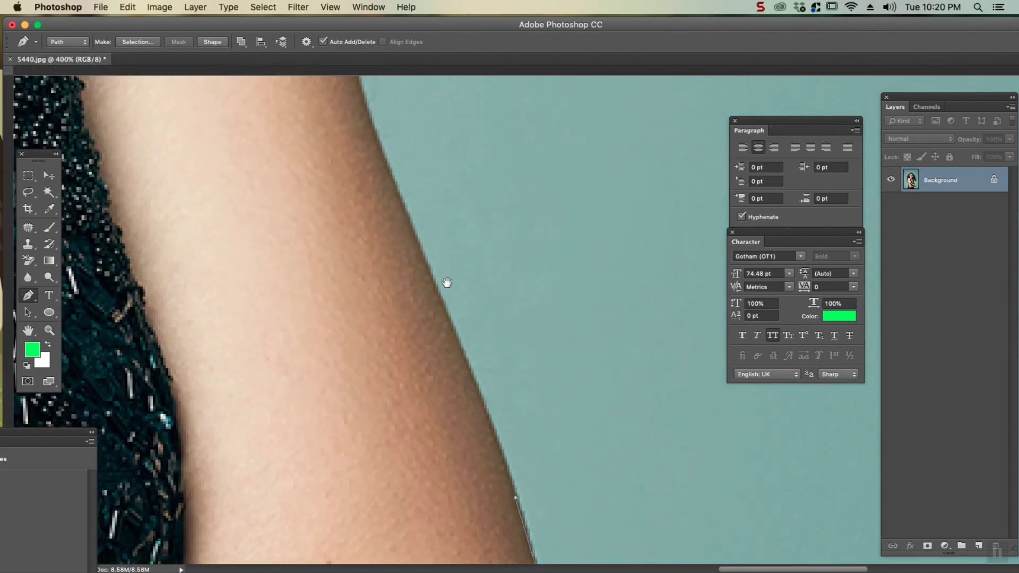
key("super+minus")
left_click_drag(414, 175, 438, 429)
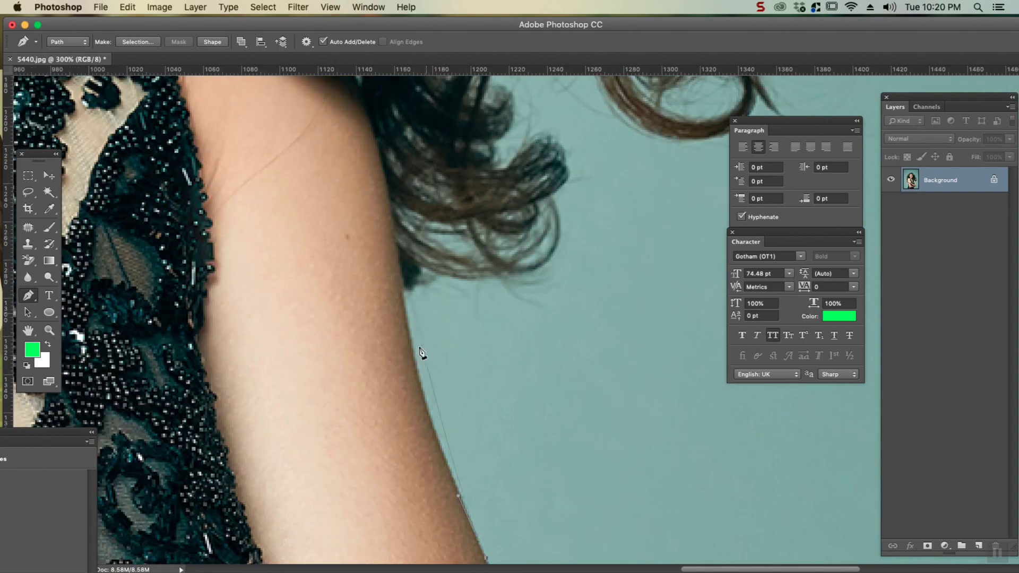
Extend the path loosely around the flyaway hair on the image's right side, leaving background between path and curls.
key("super+minus")
key("super+minus")
key("super+minus")
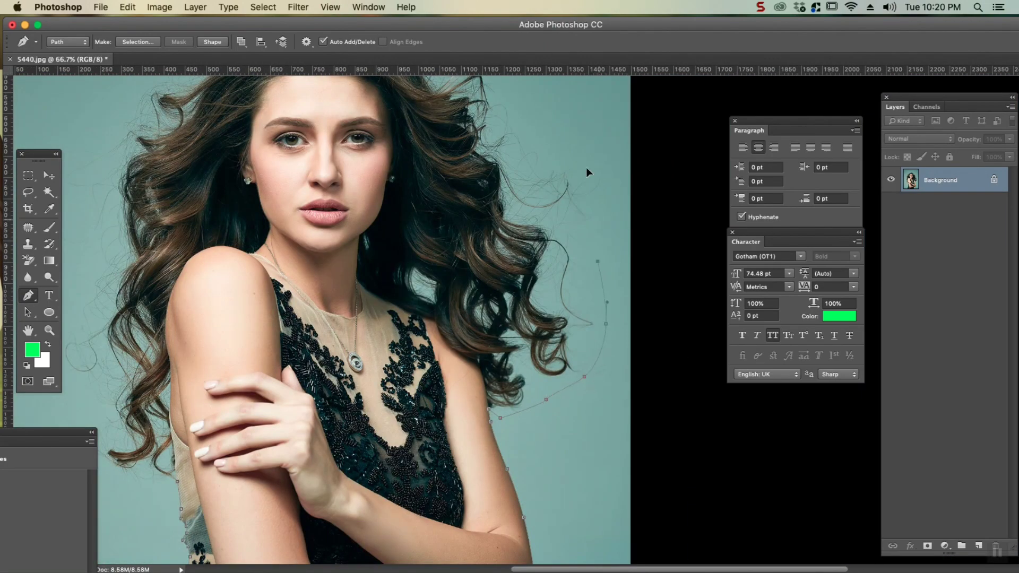
left_click_drag(598, 219, 596, 193)
left_click_drag(578, 147, 565, 119)
Carry the path loosely over the head and down the other side of the hair, closing it at the starting point.
left_click_drag(570, 125, 664, 397)
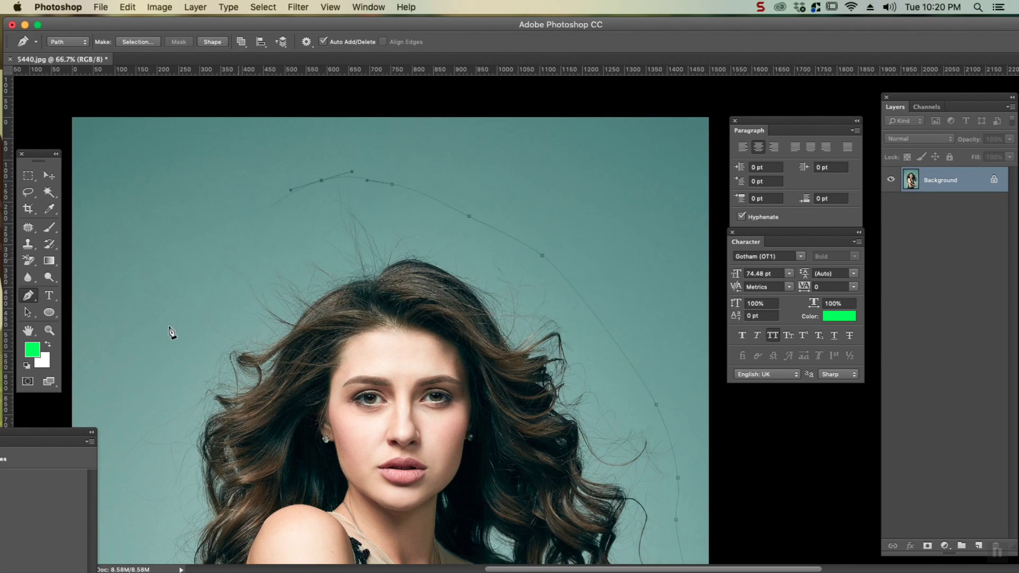
left_click_drag(188, 462, 298, 190)
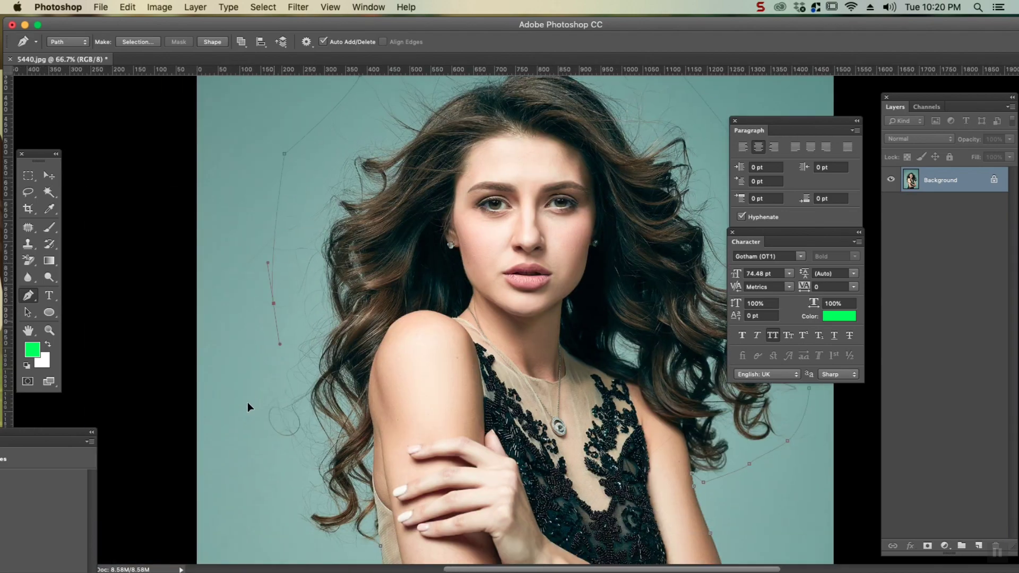
left_click_drag(280, 514, 304, 406)
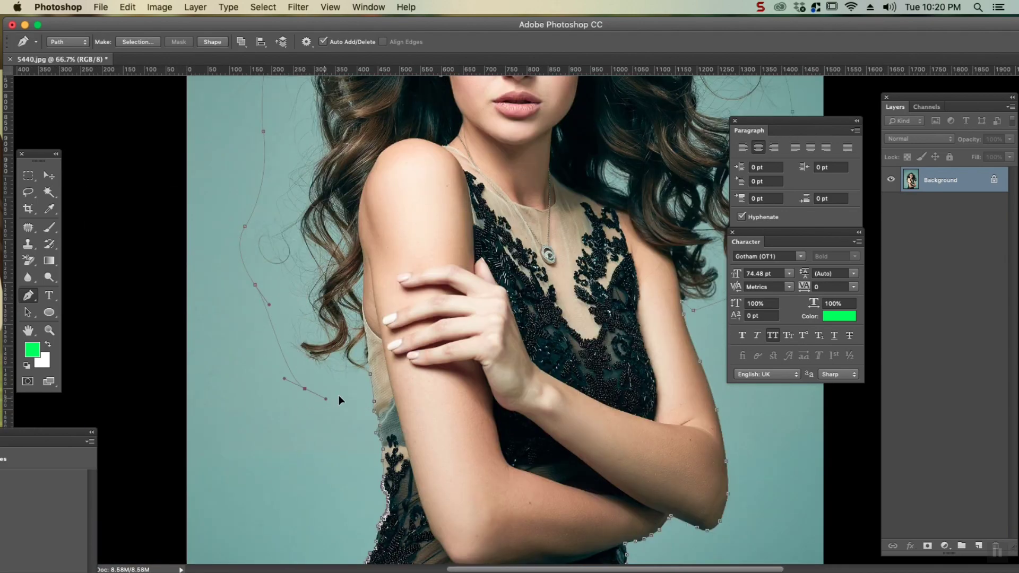
left_click(366, 386)
Convert the closed path into a selection and feather it by 0.4 pixels.
key("super+Return")
key("super+minus")
key("super+minus")
key("super+minus")
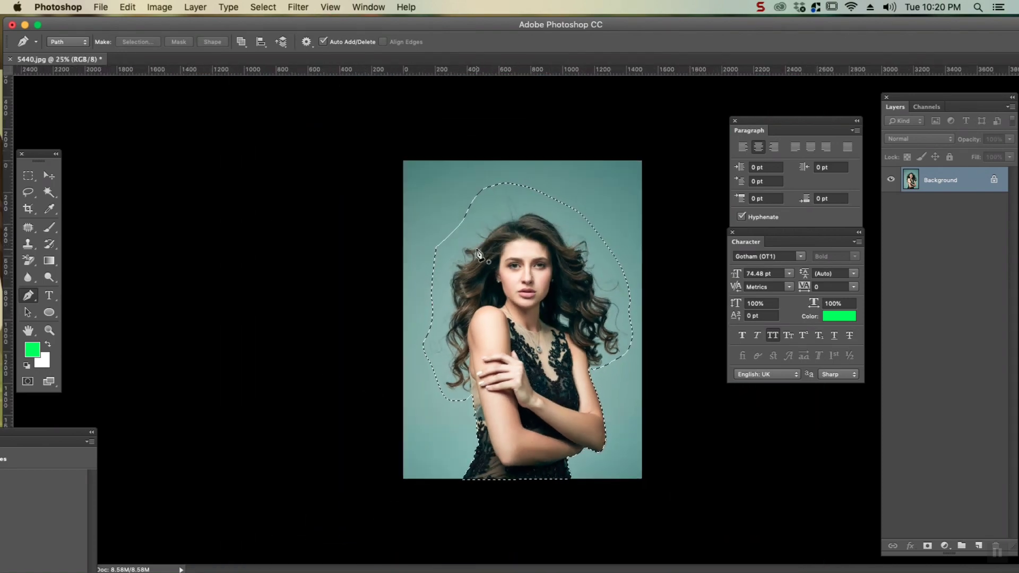
key("shift+F6")
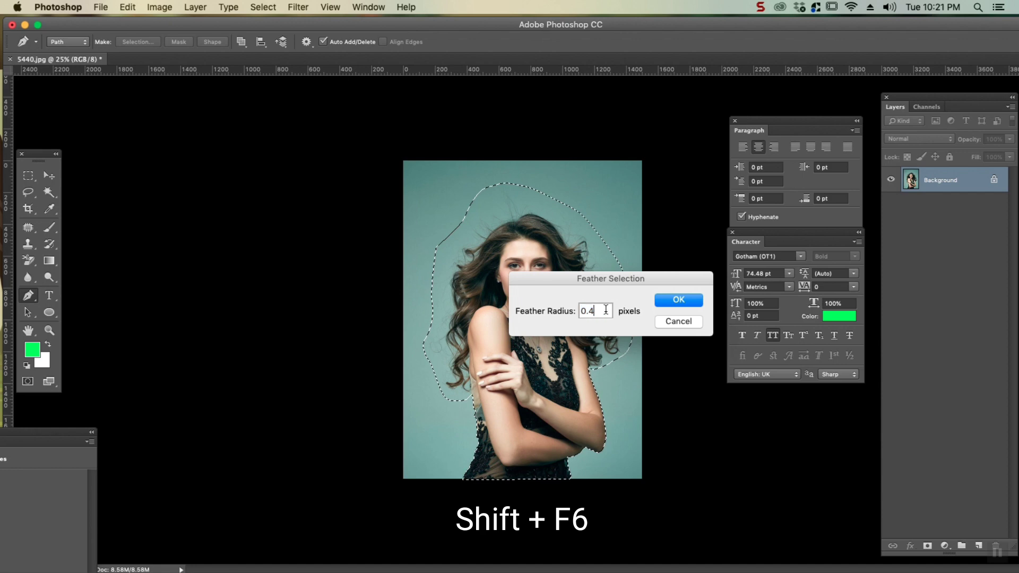
left_click(682, 301)
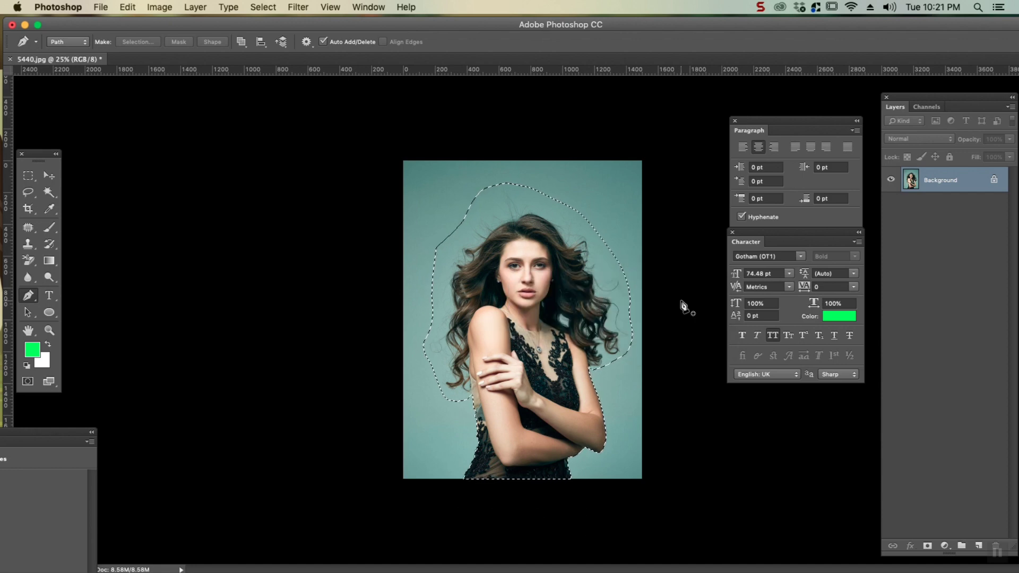
Duplicate the Background layer as Background copy and hide the original Background layer.
right_click(945, 187)
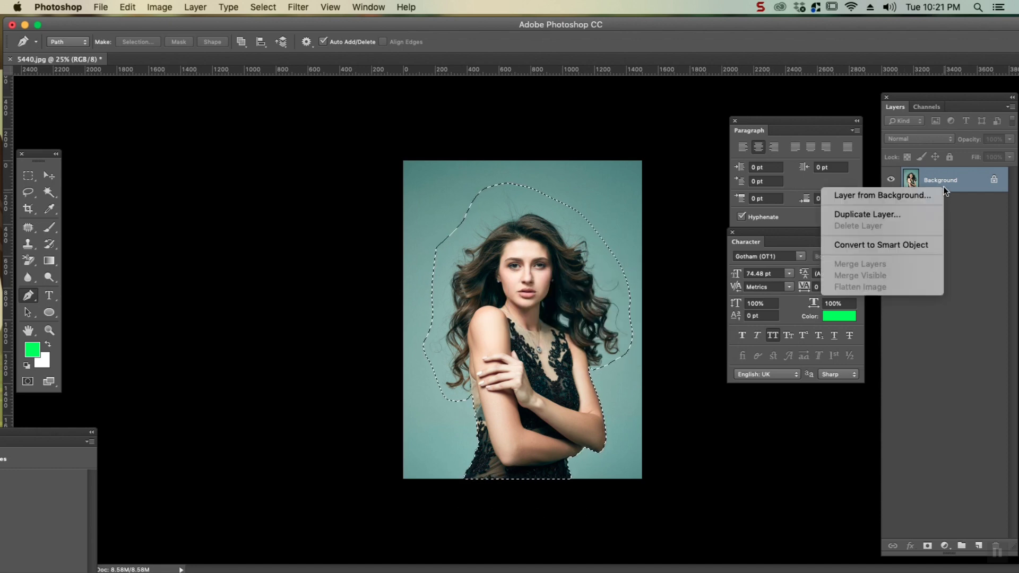
left_click(893, 217)
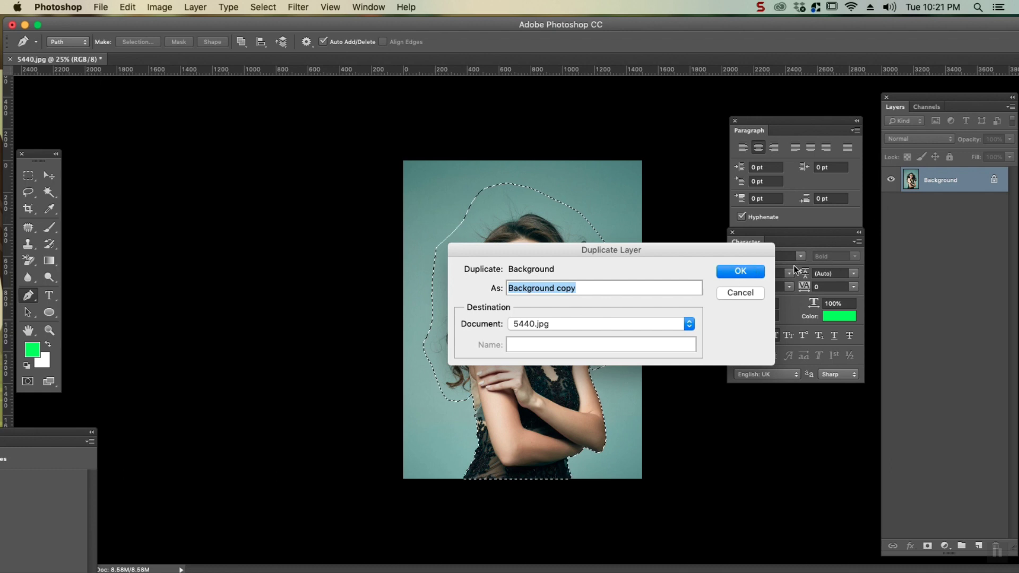
key("Return")
left_click(891, 204)
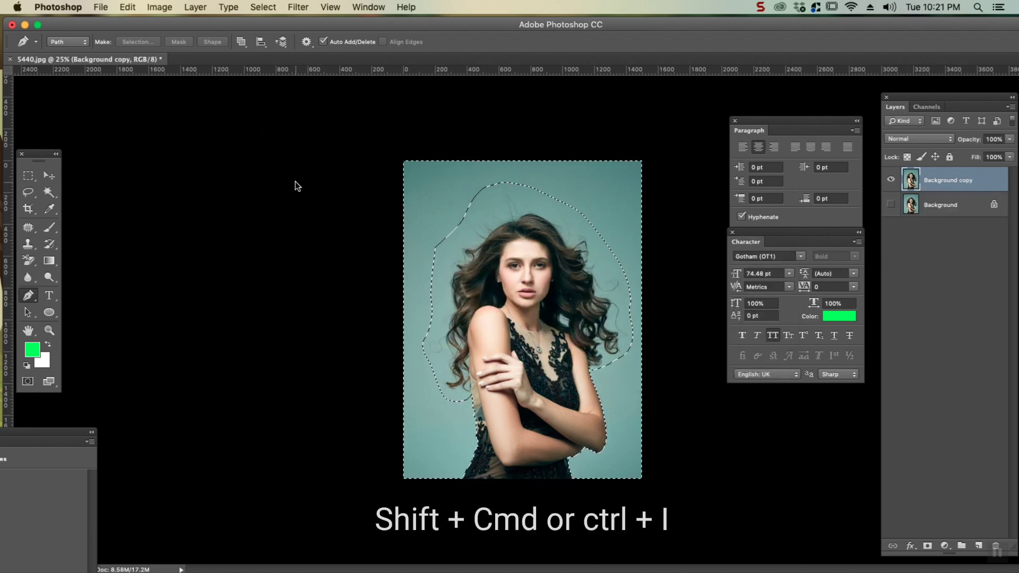
Invert the selection, delete the surrounding backdrop from the Background copy layer and deselect.
key("shift+super+i")
left_click(49, 175)
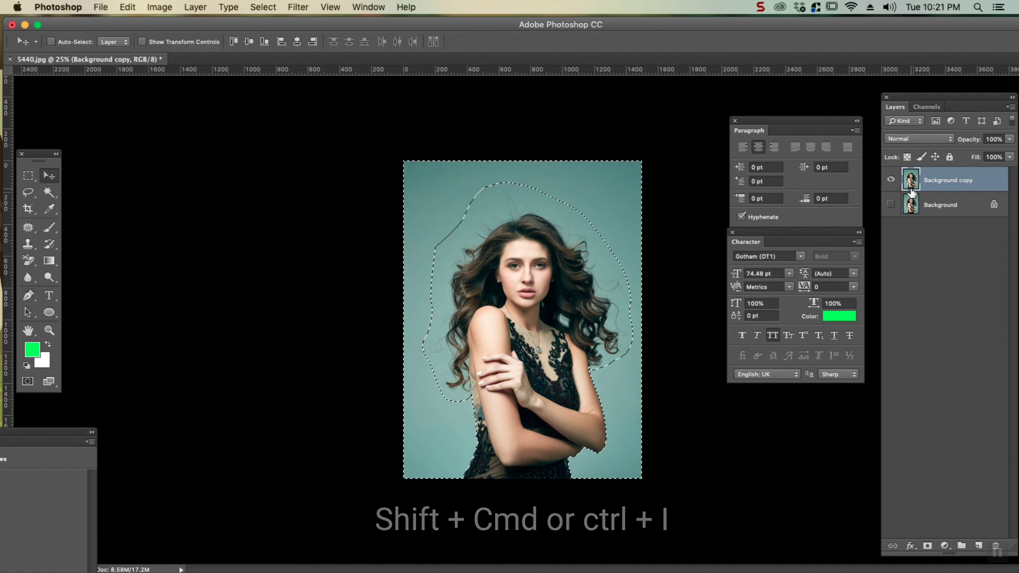
key("Delete")
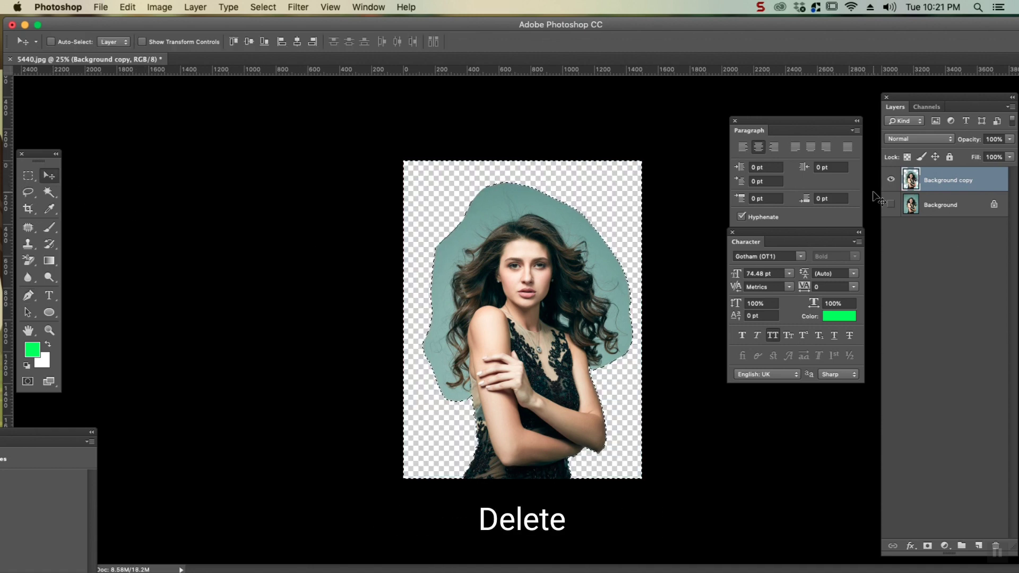
key("super+d")
Hide the Background copy layer and add a new empty layer directly above the Background layer.
key("super+plus")
key("super+plus")
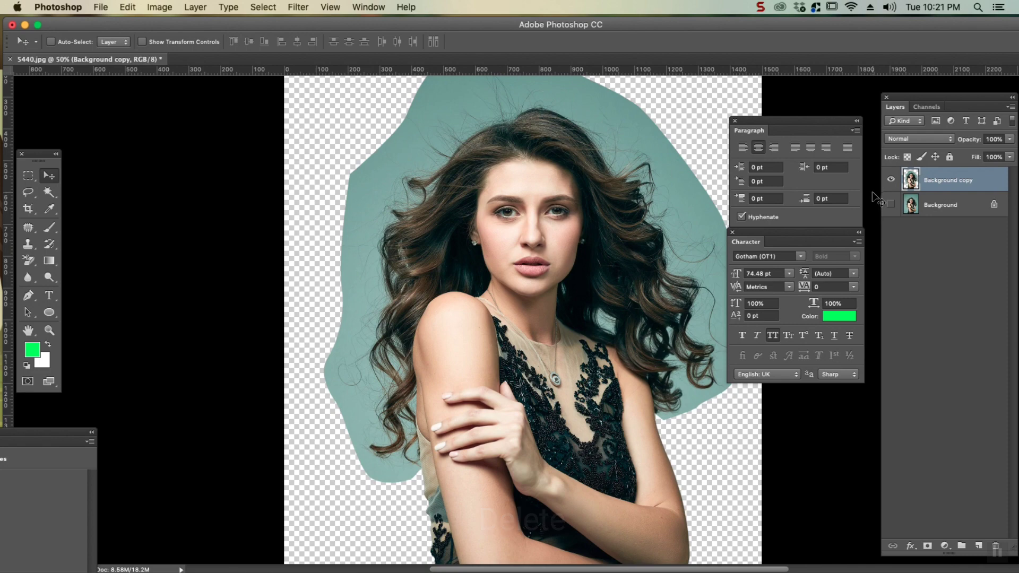
key("super+minus")
left_click(942, 206)
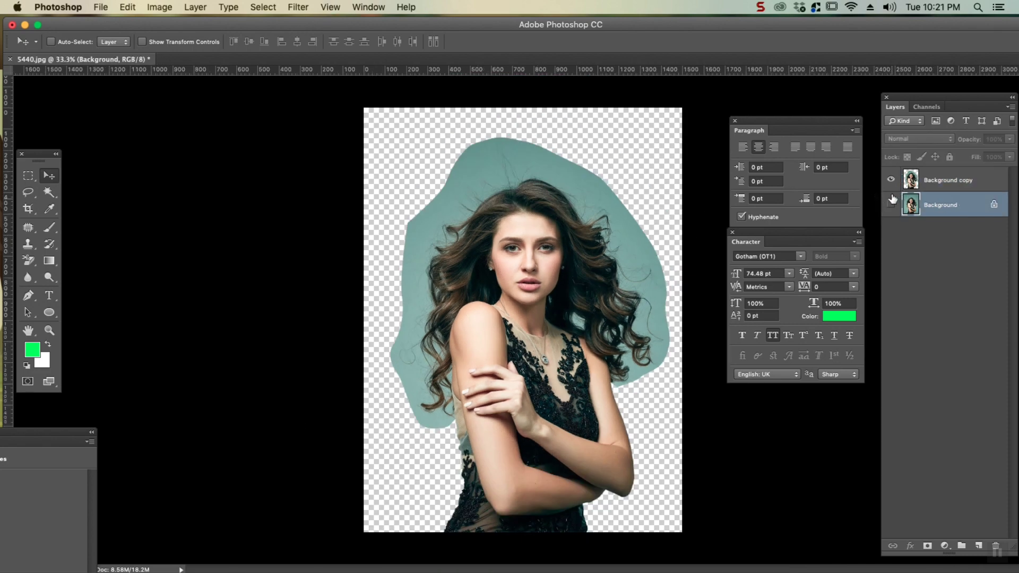
left_click(891, 180)
left_click(890, 205)
left_click(890, 205)
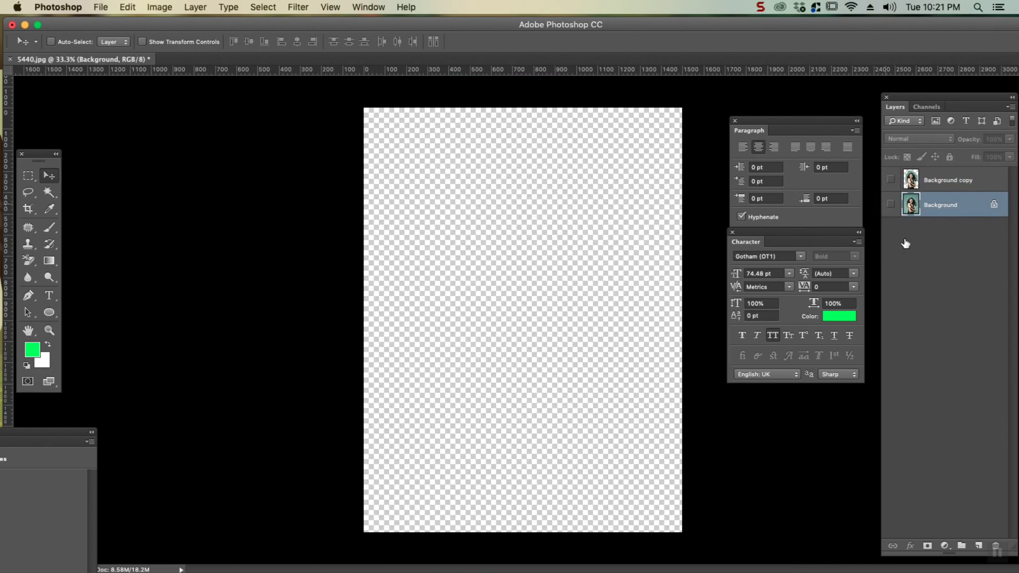
left_click(979, 546)
Fill the new layer with the green foreground color #12ff39 and show the Background copy layer again.
left_click(39, 354)
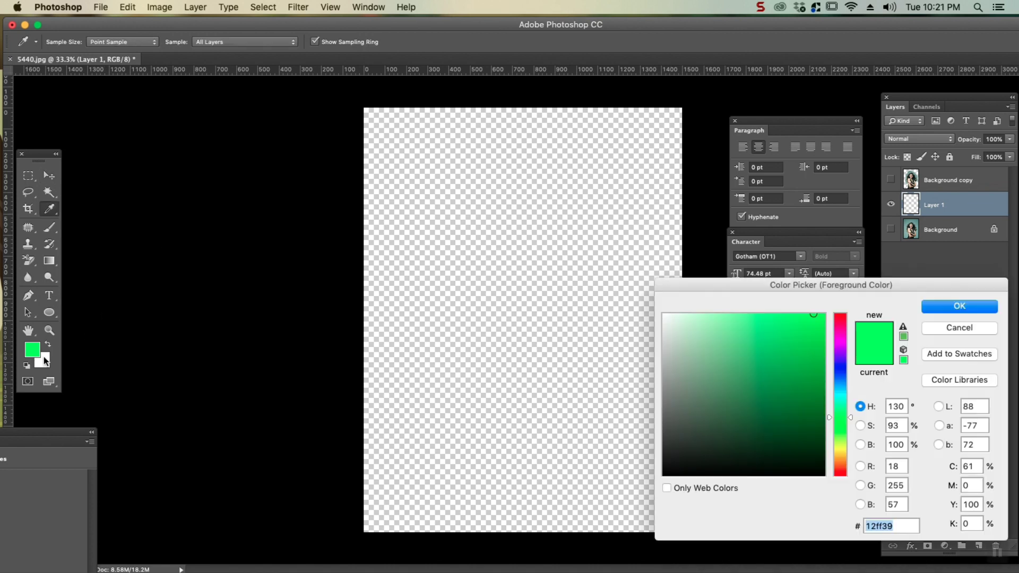
left_click(954, 312)
key("v")
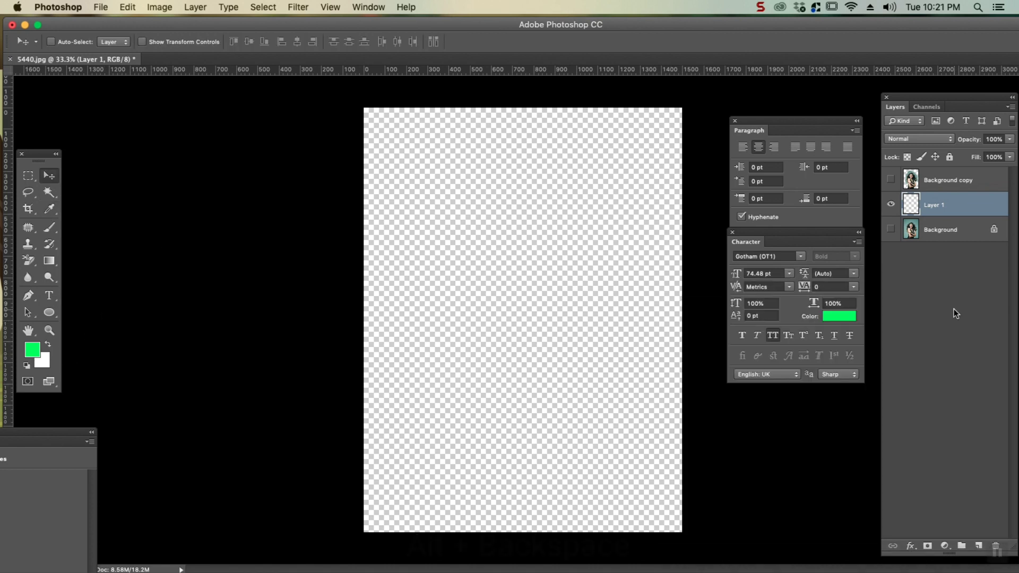
key("alt+BackSpace")
left_click(891, 179)
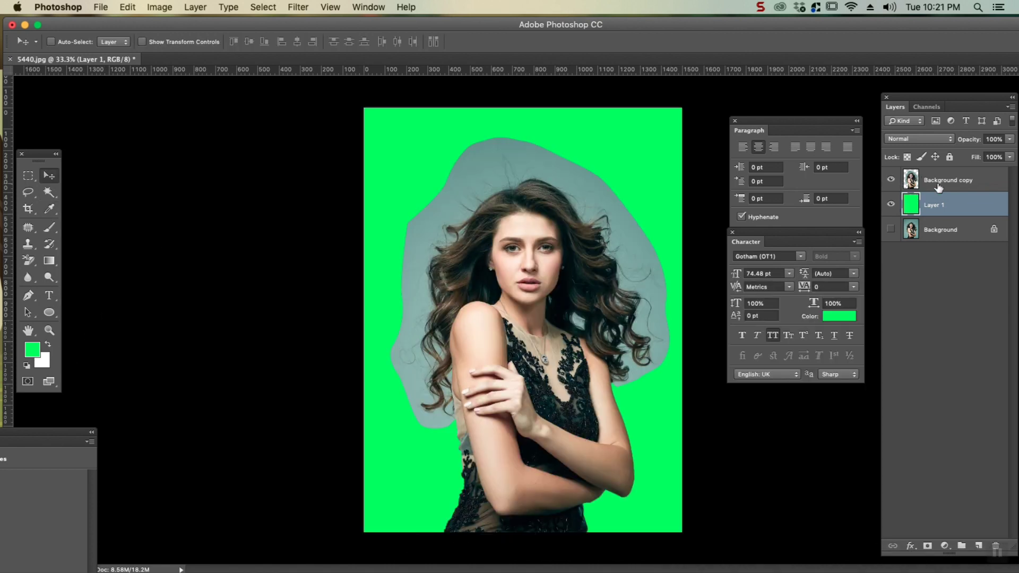
Lasso the hair and its surrounding backdrop on the Background copy layer, leaving out the face, and copy the selection to a new layer.
left_click(947, 181)
left_click(29, 260)
left_click(28, 193)
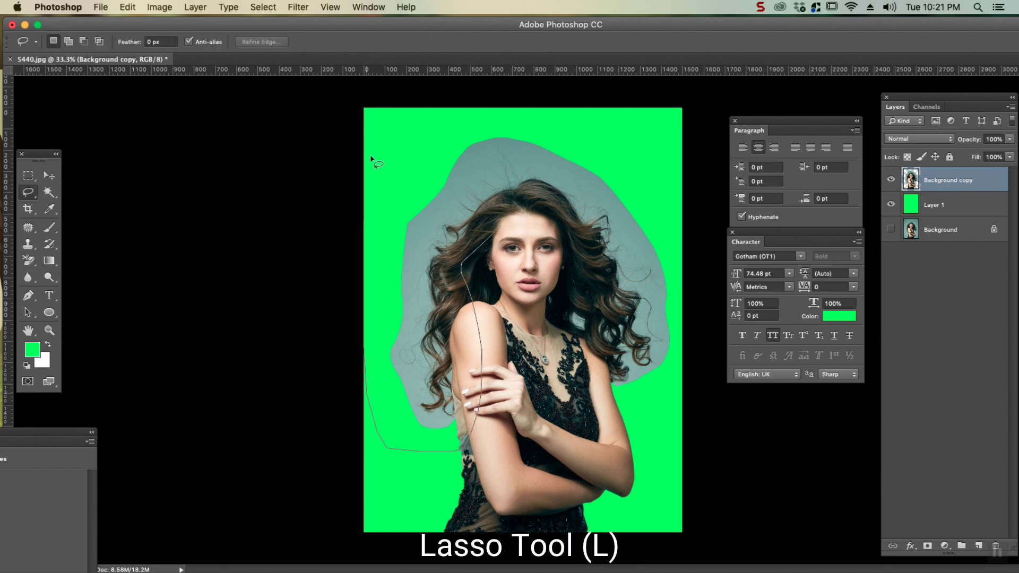
mouse_move(371, 158)
left_mouse_down()
mouse_move(605, 138)
mouse_move(686, 210)
mouse_move(680, 429)
left_mouse_up()
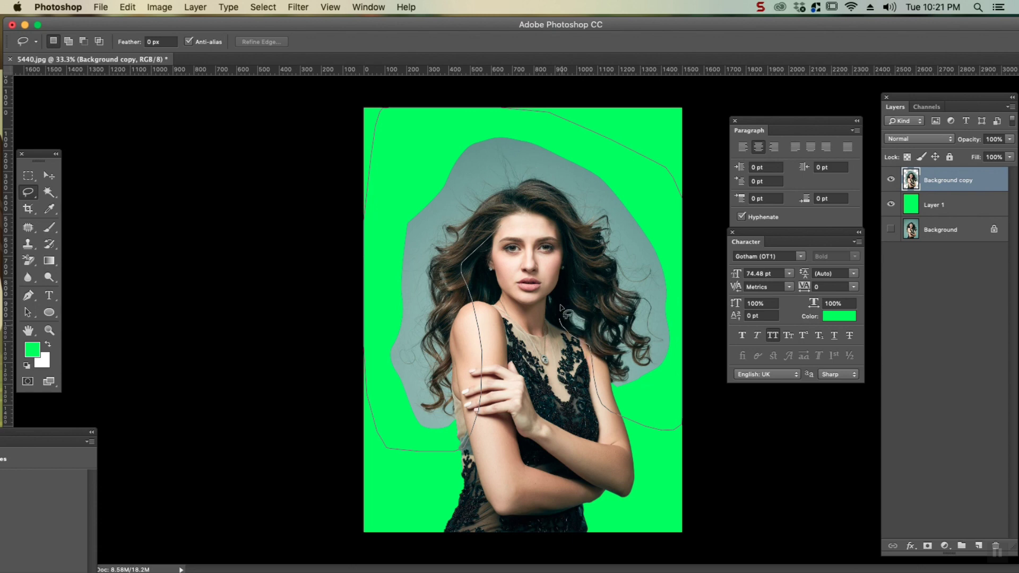
left_click_drag(530, 223, 531, 225)
key("super+j")
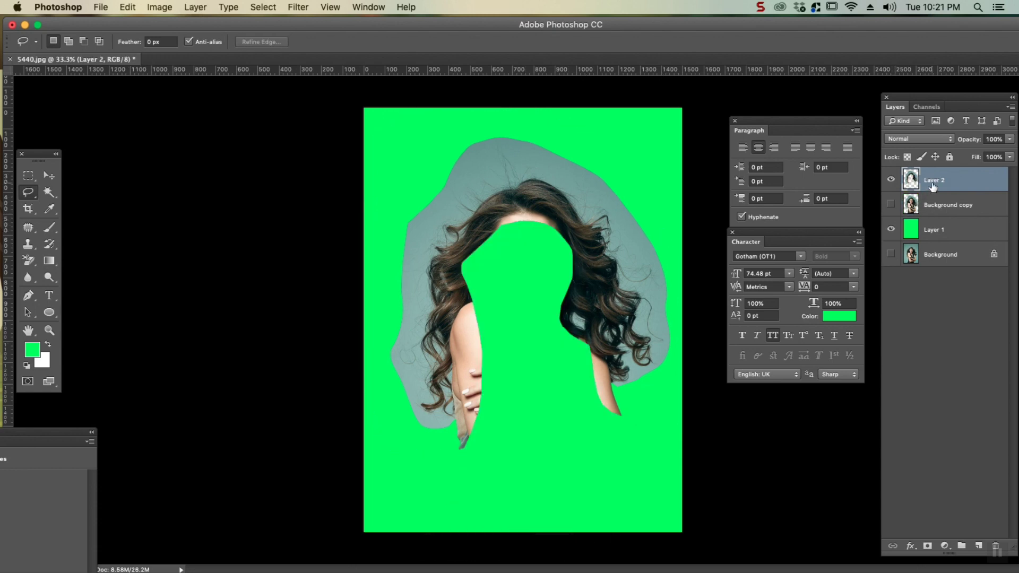
Desaturate the copied hair layer and set its blend mode to Multiply.
key("shift+super+u")
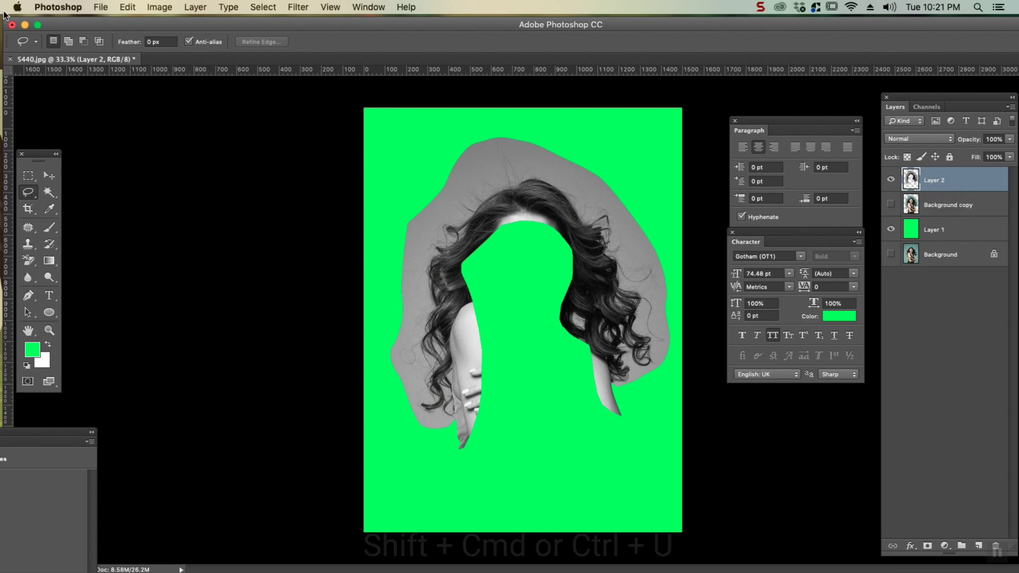
left_click(903, 136)
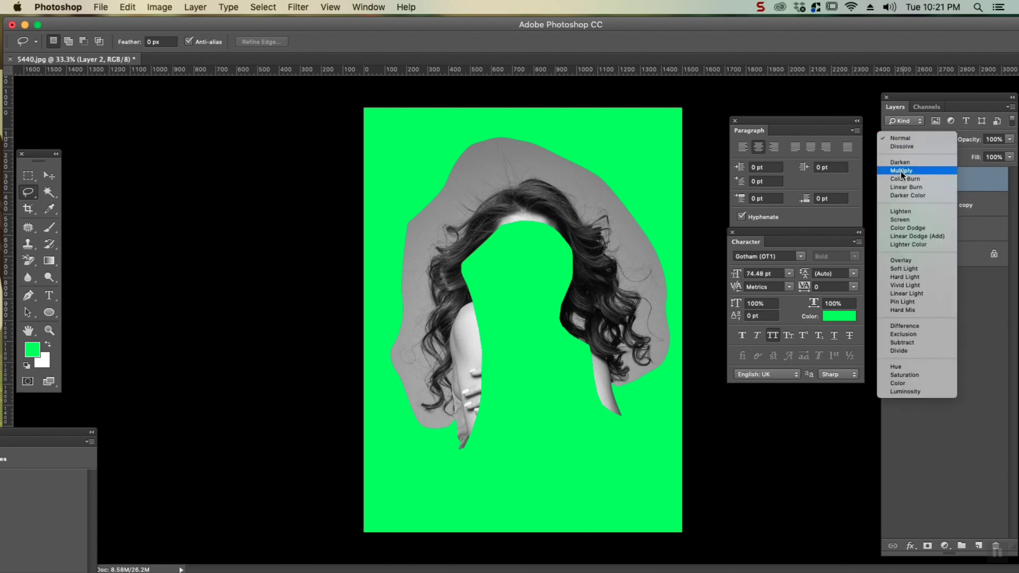
left_click(900, 171)
Show the Background copy layer, place it above the Multiply hair layer, and keep the green layer visible.
left_click(891, 205)
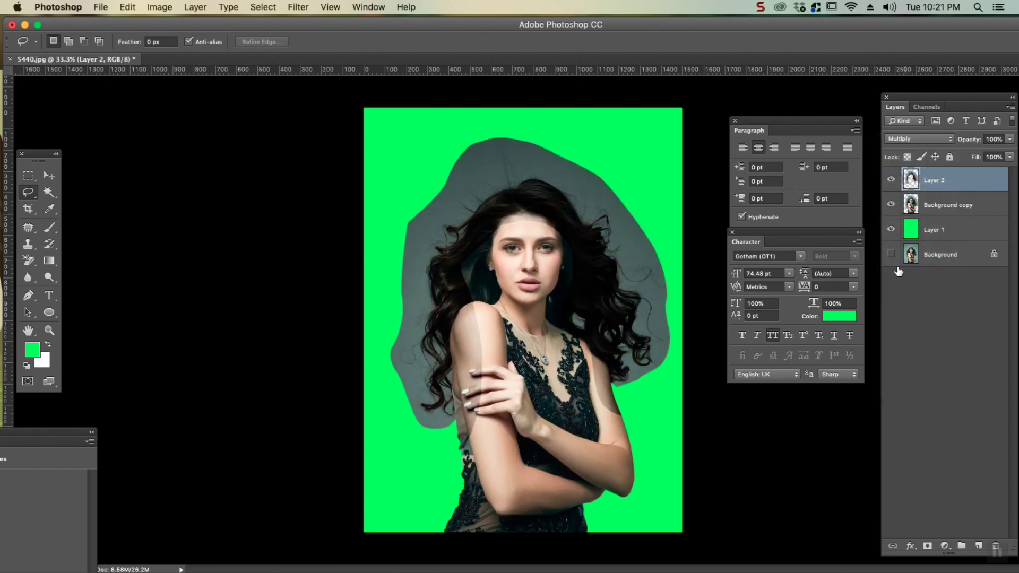
left_click(892, 230)
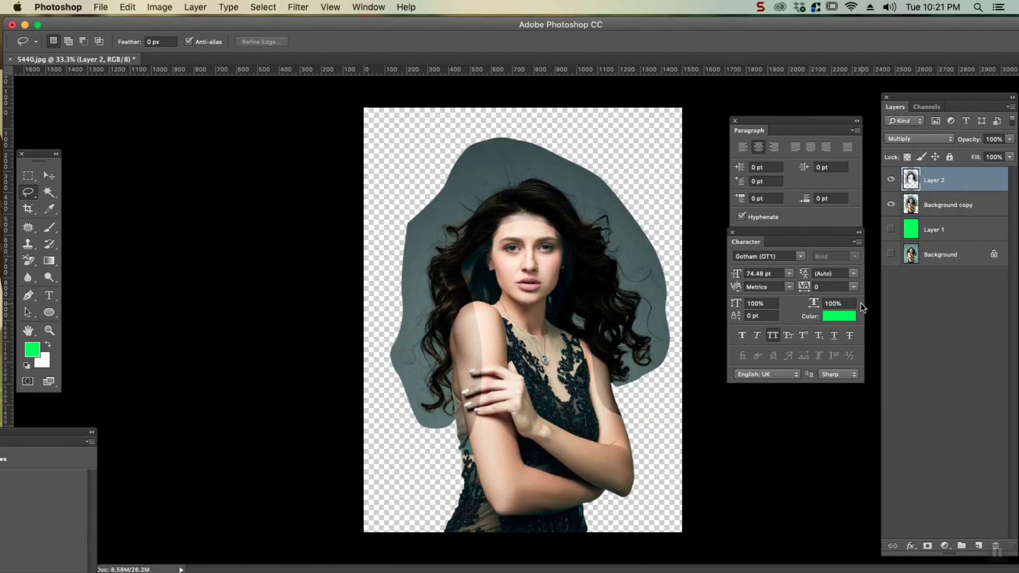
left_click_drag(935, 173, 940, 192)
left_click(936, 183)
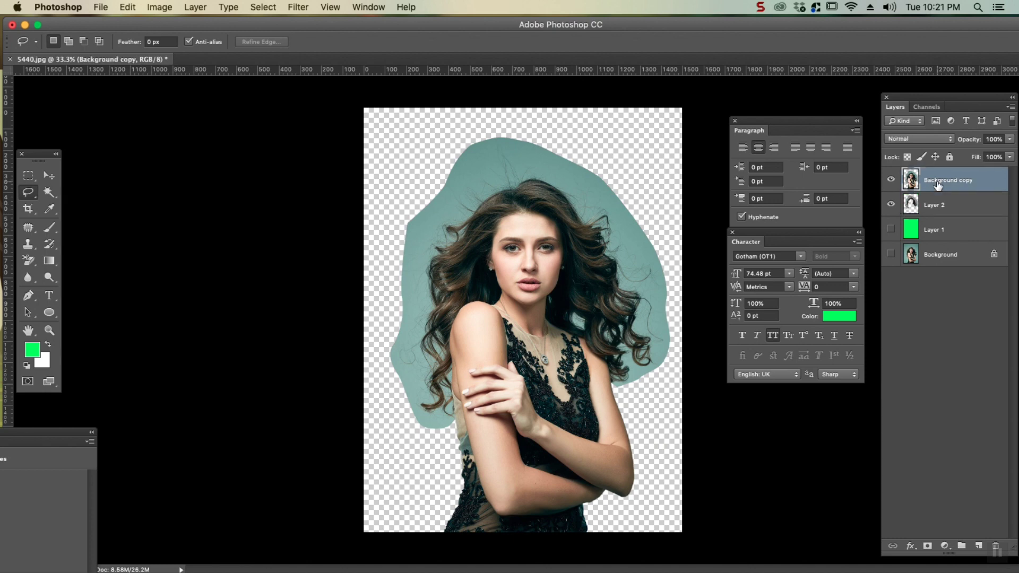
left_click(891, 230)
left_click(937, 229)
left_click(939, 205)
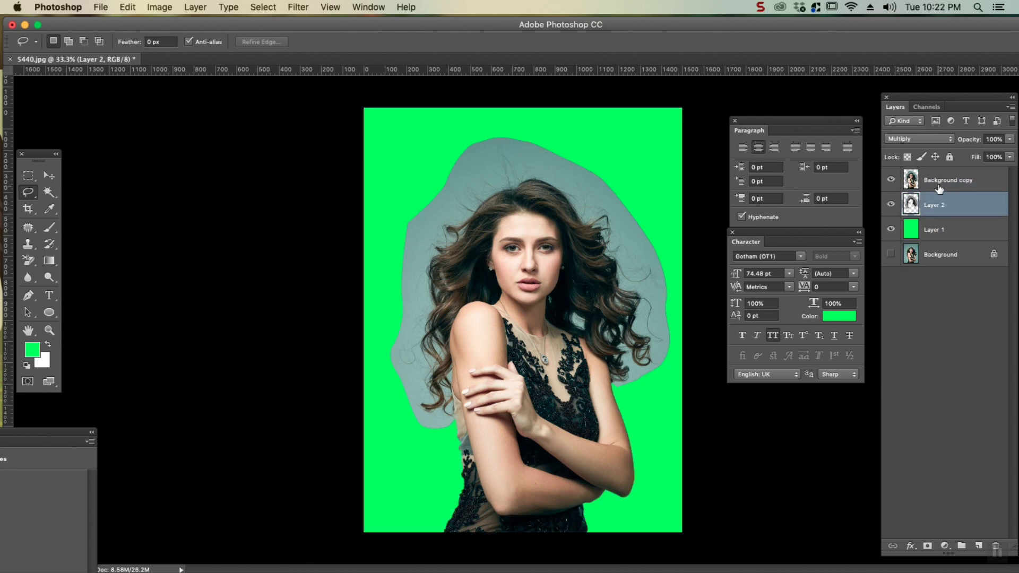
left_click(939, 183)
Hide the Background copy layer and brighten Layer 2 with Curves, raising input 111 to about output 152.
key("super+plus")
key("super+plus")
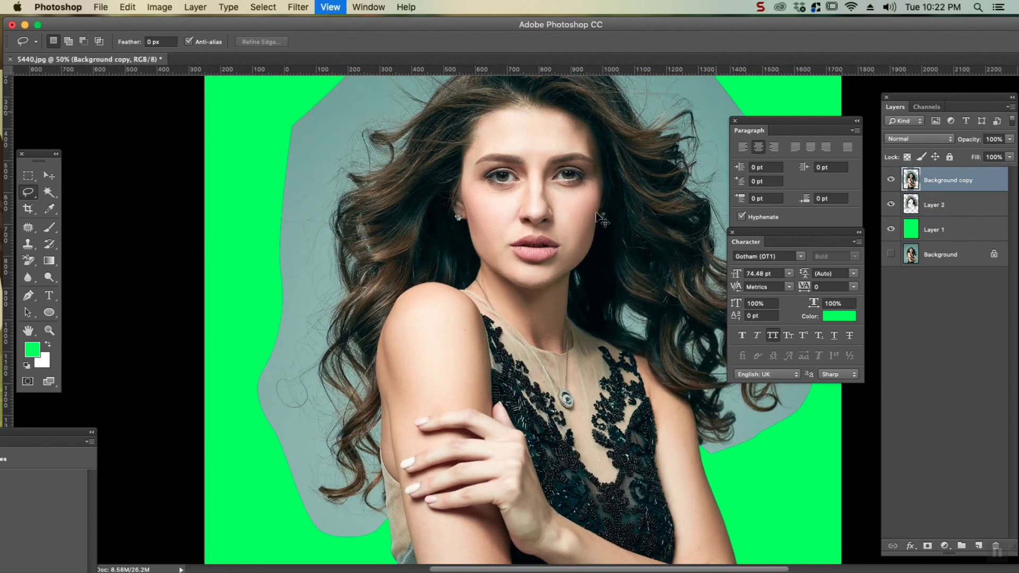
left_click_drag(577, 299, 575, 305)
left_click(891, 179)
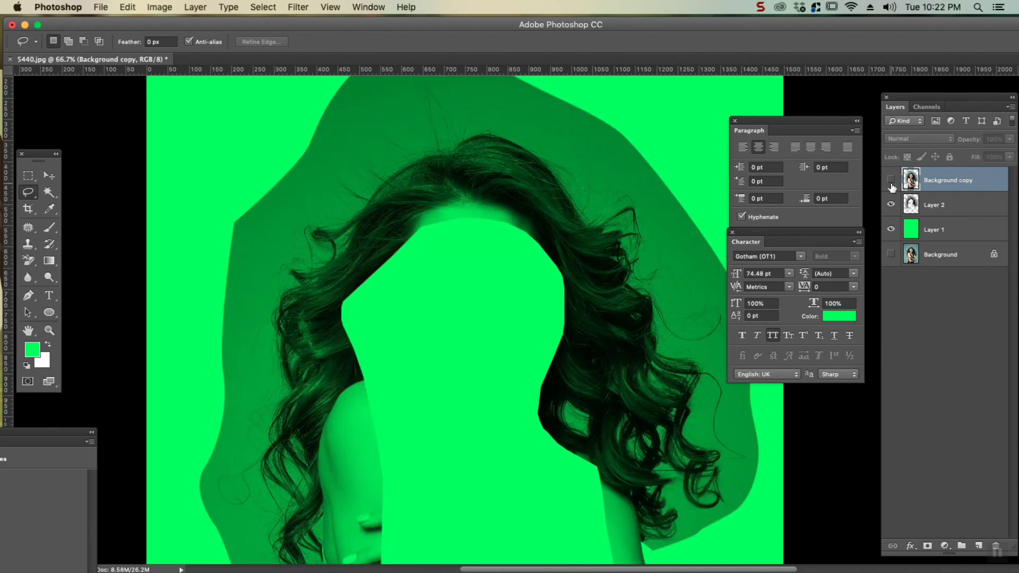
left_click(933, 212)
key("super+m")
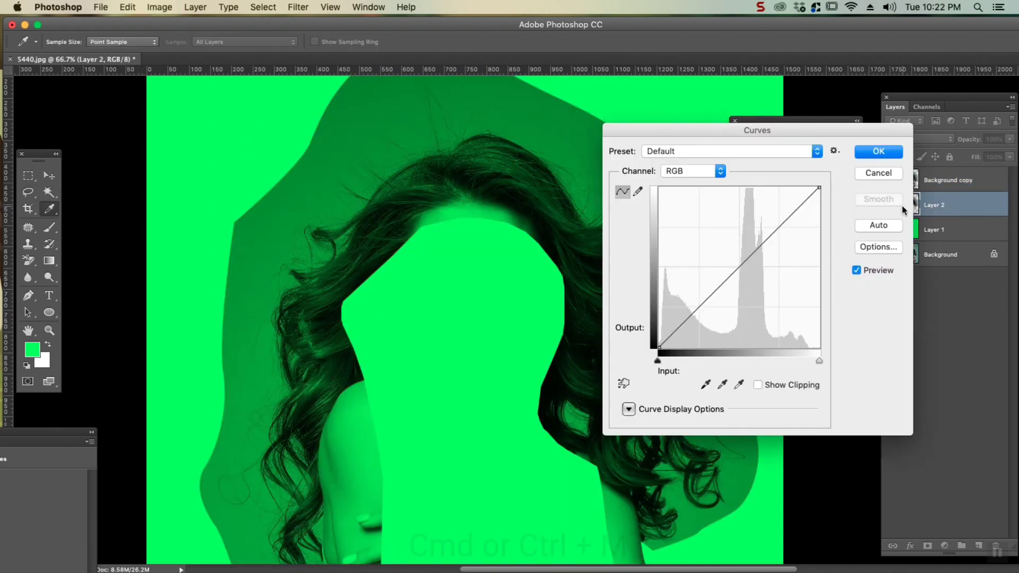
left_click_drag(731, 276, 728, 245)
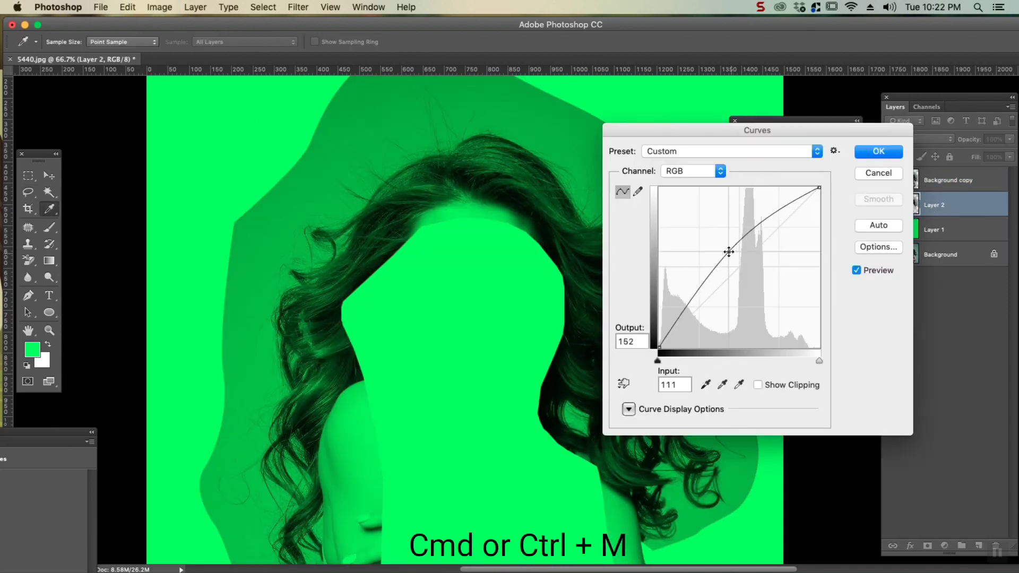
key("Return")
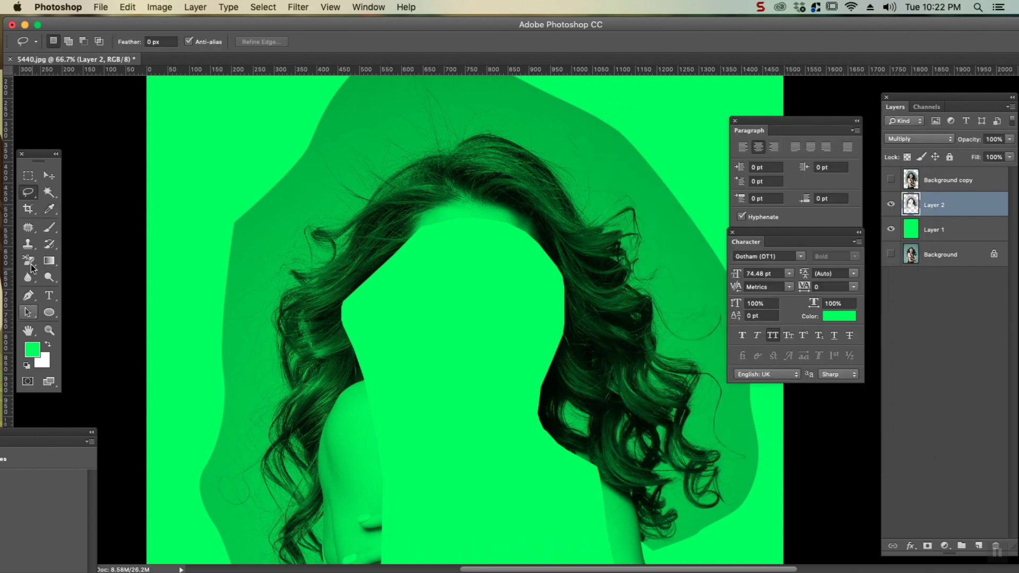
Remove the backdrop around the hair on Layer 2 with the Background Eraser at size 5000, Contiguous limits and 50% tolerance.
left_click(29, 261)
key("super+minus")
key("super+minus")
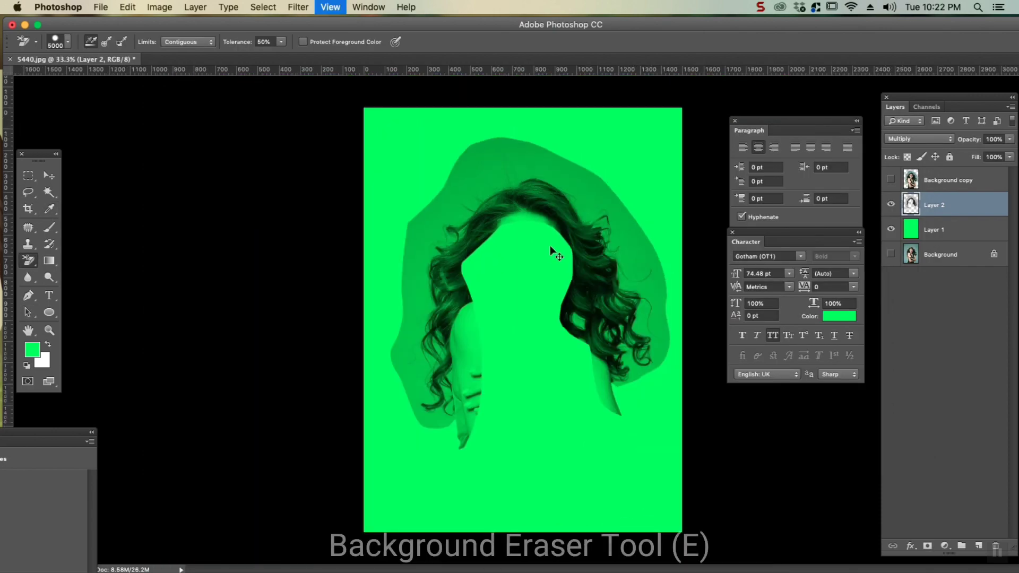
left_click(475, 159)
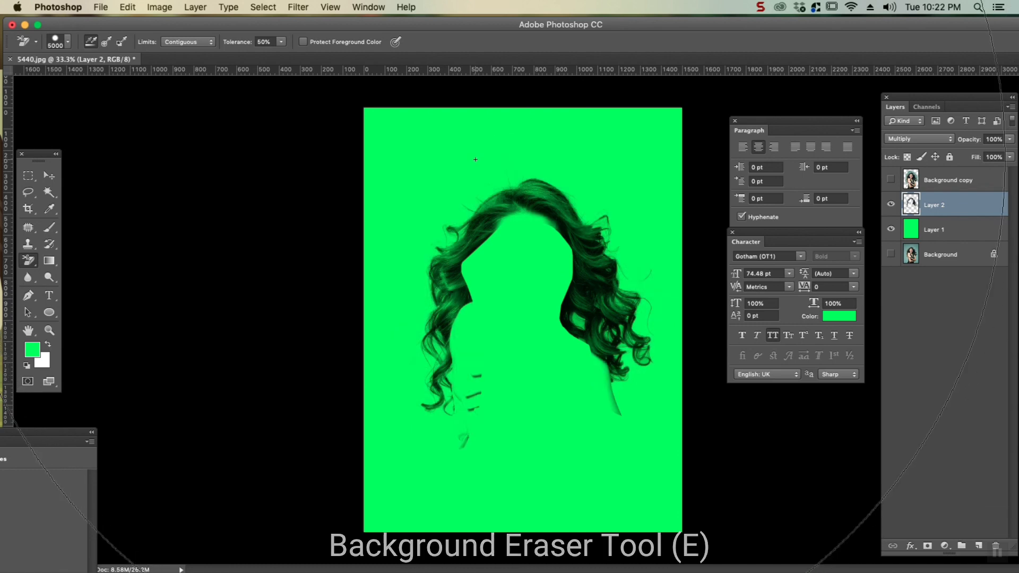
Inspect the extracted hair strands on Layer 2 up close and show the Background copy layer again over the green.
key("super+plus")
key("super+plus")
key("super+plus")
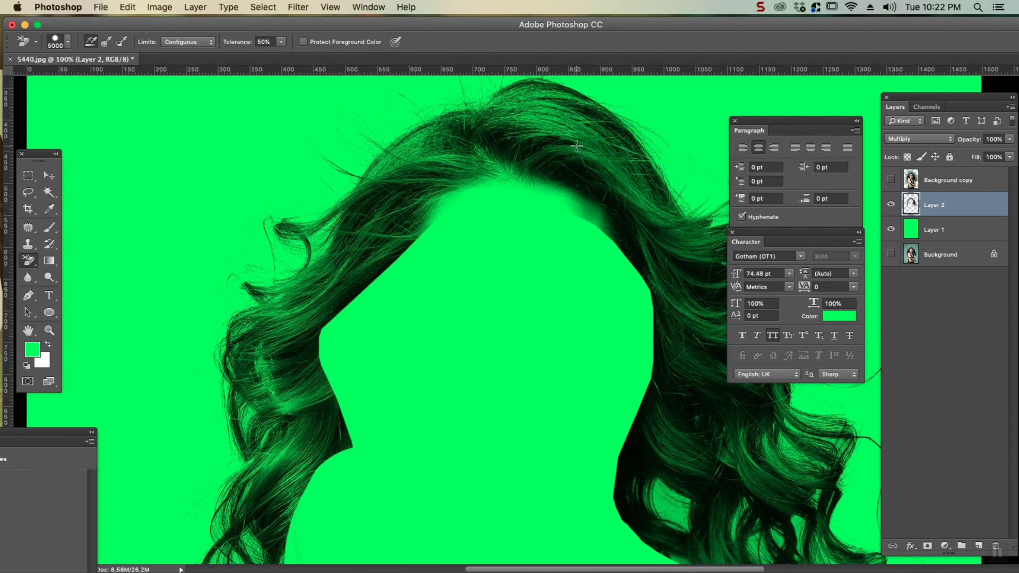
left_click_drag(576, 145, 378, 175)
left_click_drag(519, 371, 605, 261)
key("super+minus")
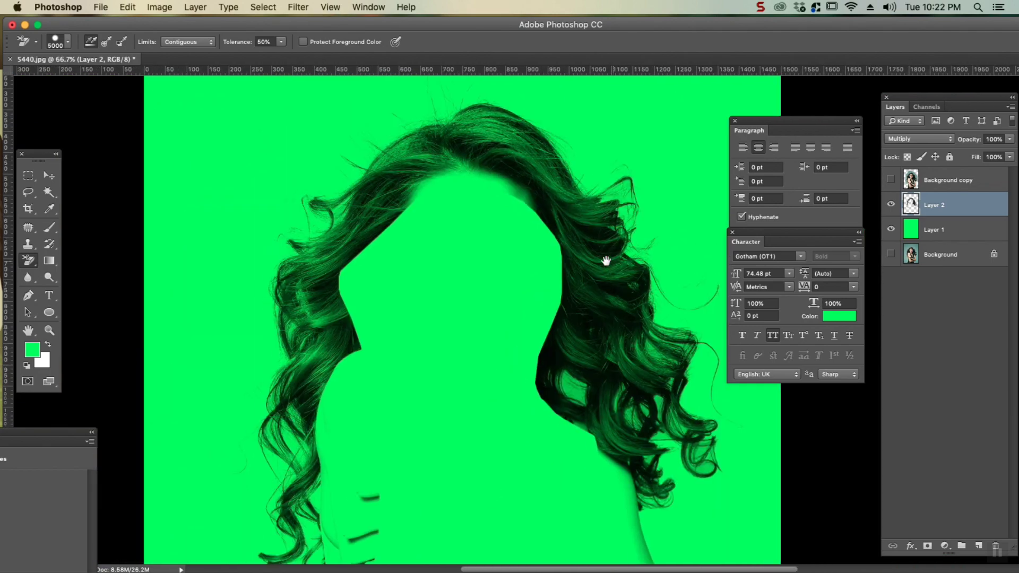
left_click(890, 180)
left_click(892, 230)
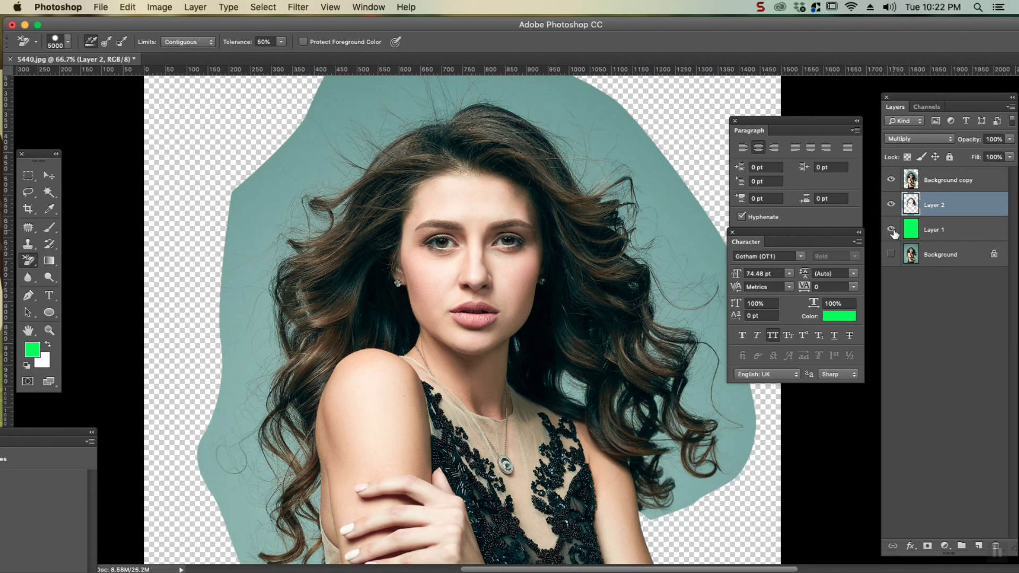
left_click(891, 231)
Switch to the regular Eraser on the Background copy layer and reduce its brush size to 100 px.
left_click(947, 180)
left_click(31, 260)
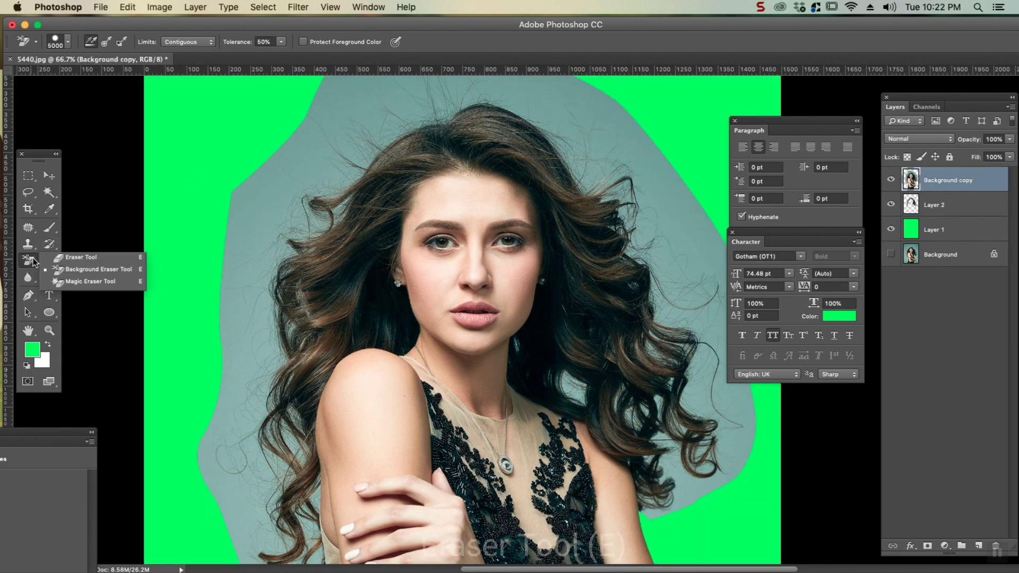
left_click(80, 256)
key("super+minus")
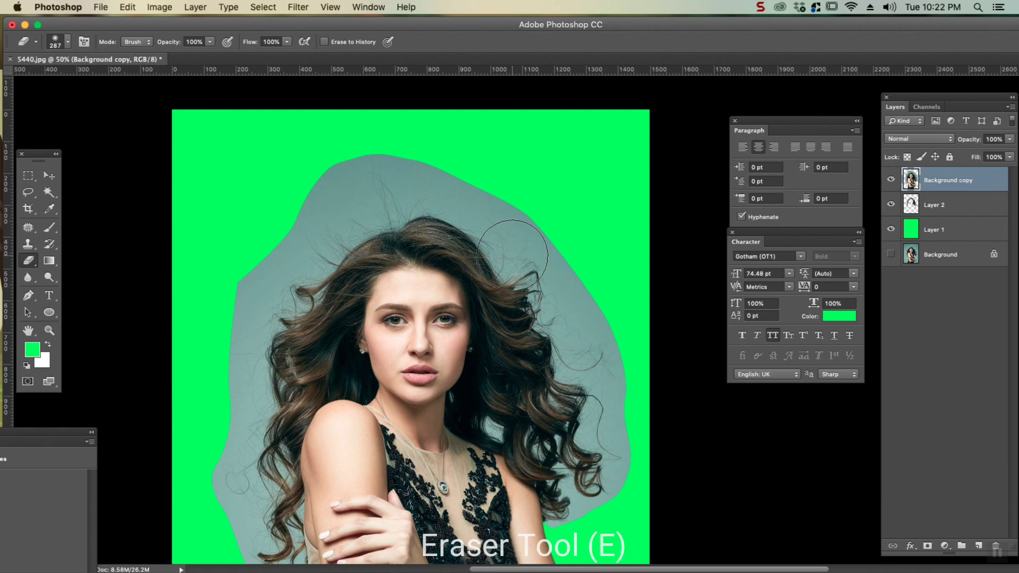
key("bracketleft")
key("bracketleft")
key("bracketleft")
key("bracketleft")
key("bracketleft")
key("bracketleft")
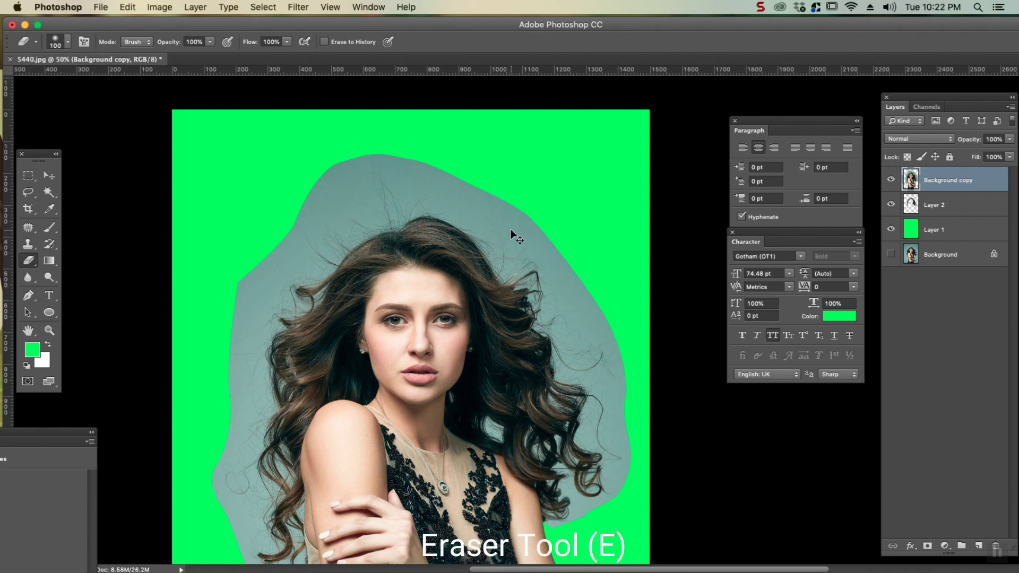
Reduce the eraser to 60 px and erase a short strip of teal backdrop just above the crown of the head.
key("super+plus")
key("super+plus")
left_click_drag(516, 260, 564, 420)
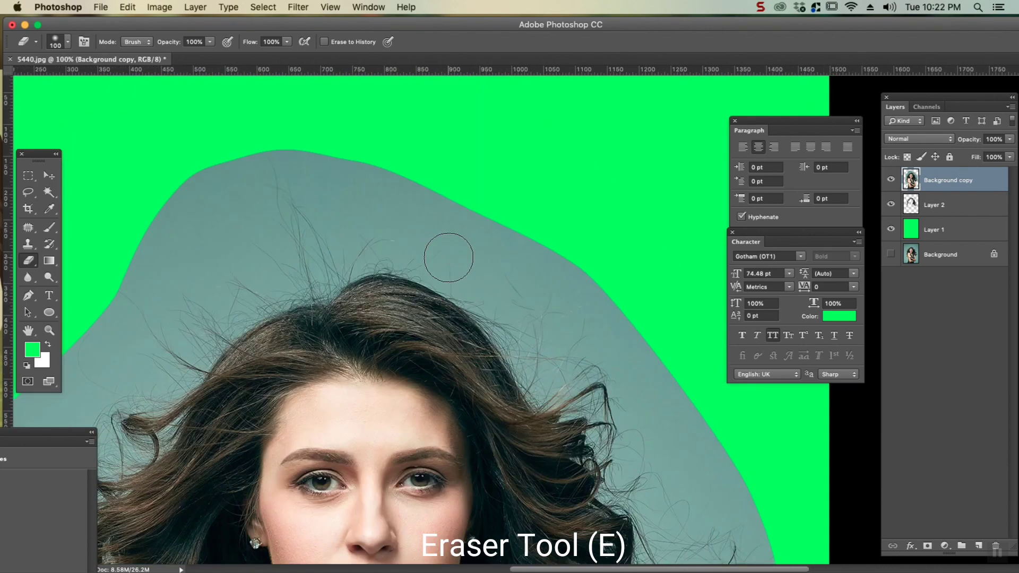
key("bracketleft")
key("bracketleft")
key("bracketleft")
key("bracketleft")
left_click_drag(389, 251, 442, 251)
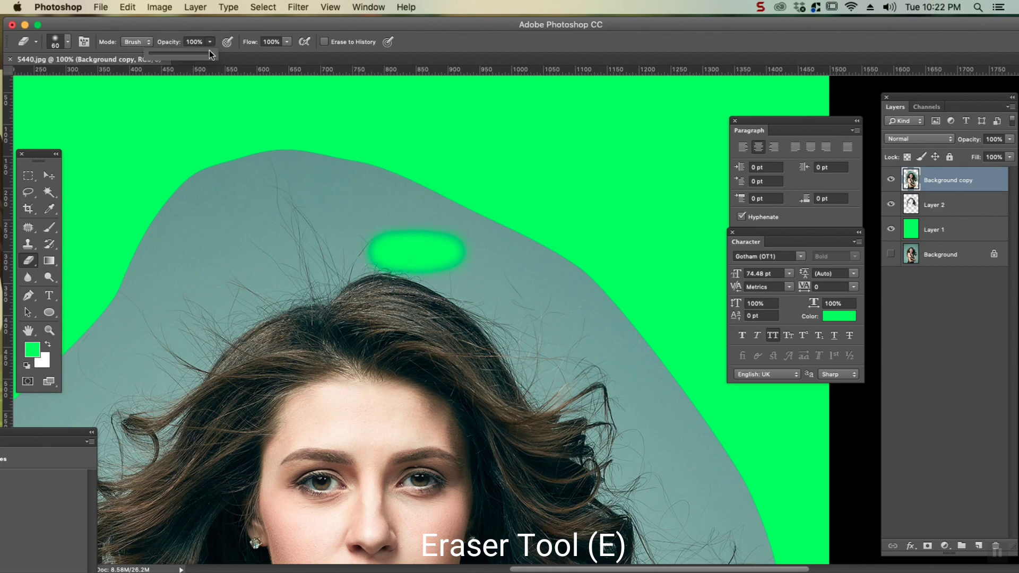
Reduce the eraser to 15 px and erase the backdrop closely along the hair edge from the crown down the image's right side.
key("bracketleft")
key("bracketleft")
key("bracketleft")
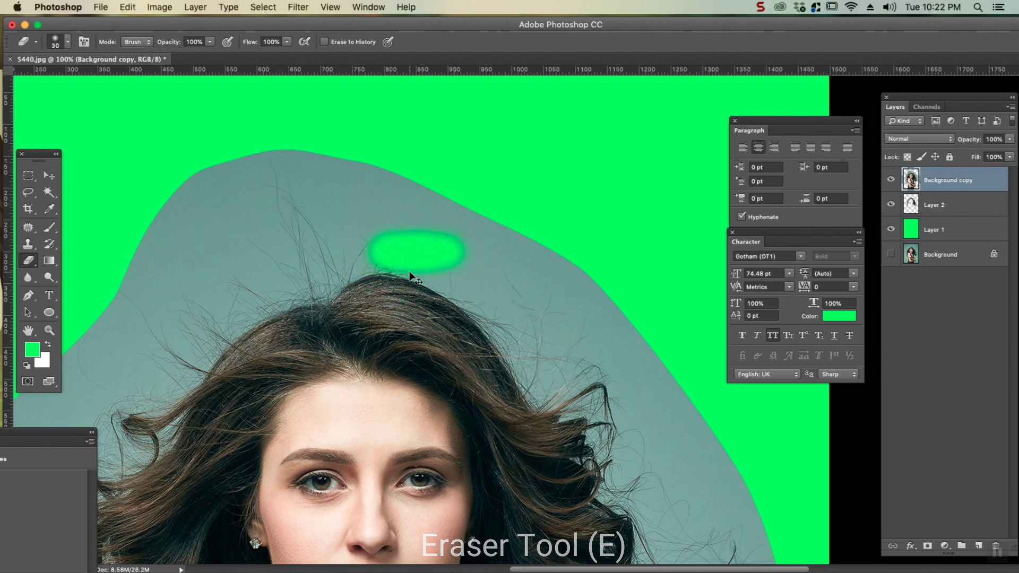
key("super+plus")
key("bracketleft")
key("bracketleft")
key("bracketleft")
mouse_move(268, 210)
left_mouse_down()
mouse_move(320, 230)
mouse_move(311, 225)
mouse_move(499, 389)
mouse_move(508, 430)
mouse_move(553, 496)
left_mouse_up()
left_click_drag(479, 346, 544, 475)
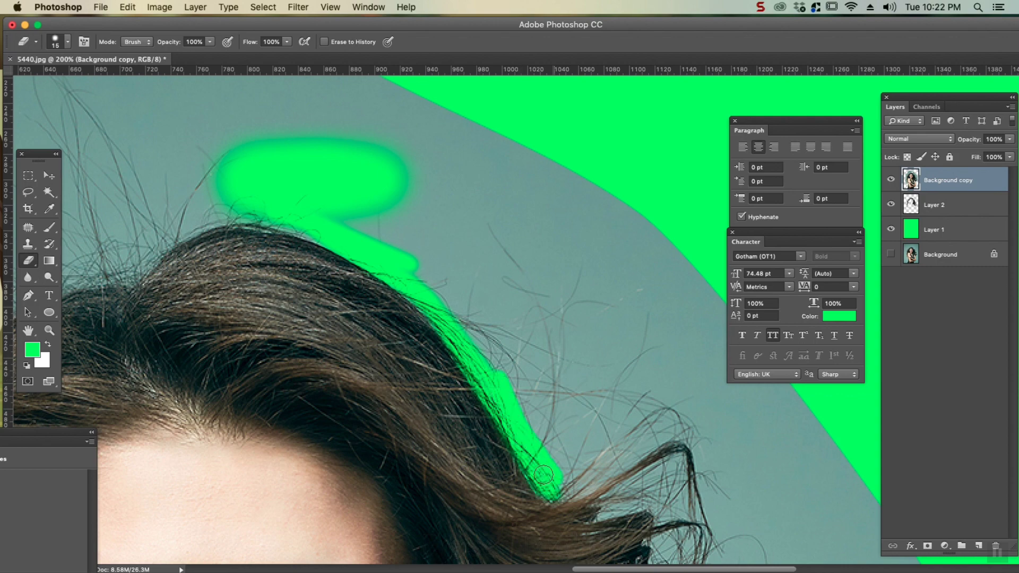
Set a soft 46 px eraser brush and erase the backdrop around the top of the head on both sides.
left_click(61, 43)
double_click(28, 138)
left_click(68, 46)
mouse_move(527, 397)
left_mouse_down()
mouse_move(441, 292)
mouse_move(223, 173)
mouse_move(222, 198)
mouse_move(126, 267)
left_mouse_up()
mouse_move(552, 461)
left_mouse_down()
mouse_move(594, 450)
mouse_move(558, 412)
mouse_move(568, 366)
left_mouse_up()
key("super+minus")
key("super+minus")
left_click_drag(419, 263, 248, 370)
key("super+plus")
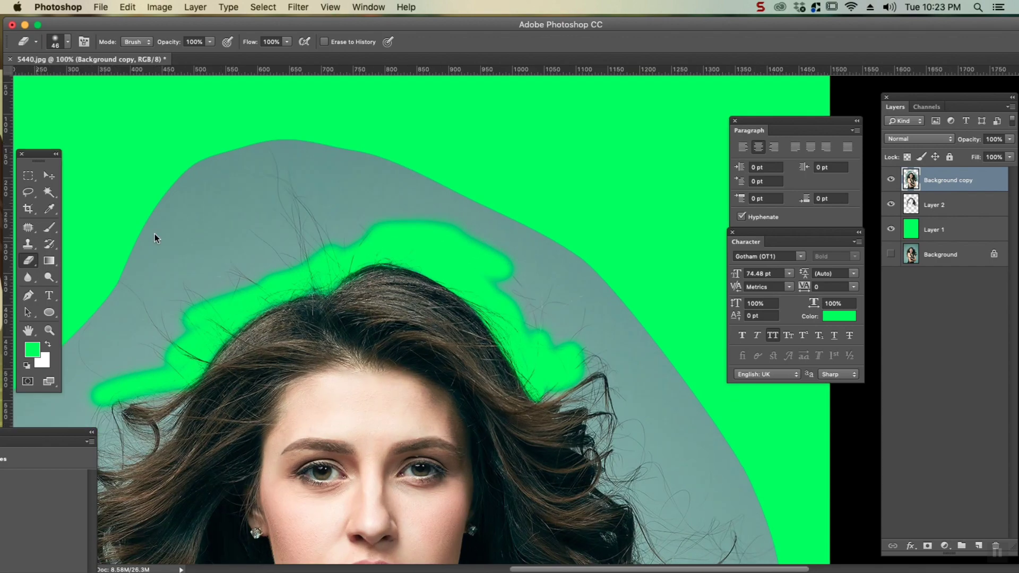
Erase the teal backdrop remaining above the head, out to the green area, with the 46 px eraser.
mouse_move(345, 215)
left_mouse_down()
mouse_move(438, 178)
mouse_move(325, 254)
mouse_move(264, 277)
mouse_move(263, 160)
mouse_move(455, 209)
mouse_move(440, 216)
mouse_move(541, 297)
mouse_move(557, 339)
mouse_move(504, 282)
left_mouse_up()
left_click(67, 42)
double_click(29, 138)
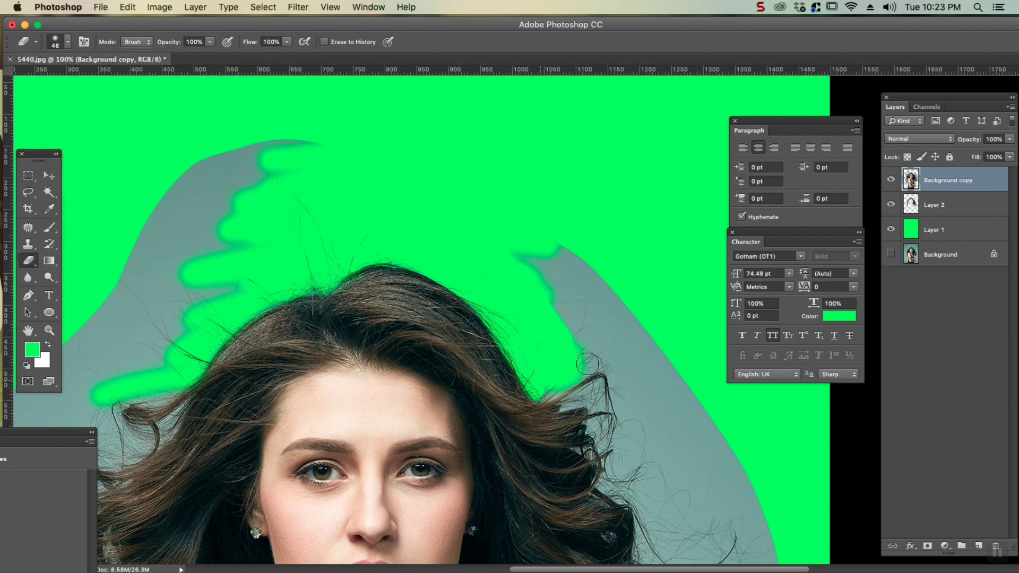
mouse_move(584, 309)
left_mouse_down()
mouse_move(568, 316)
mouse_move(548, 243)
mouse_move(524, 253)
left_mouse_up()
Erase the backdrop along the outer edge of the wavy hair on the image's right side, beside the face.
mouse_move(560, 289)
left_mouse_down()
mouse_move(560, 222)
mouse_move(527, 96)
left_mouse_up()
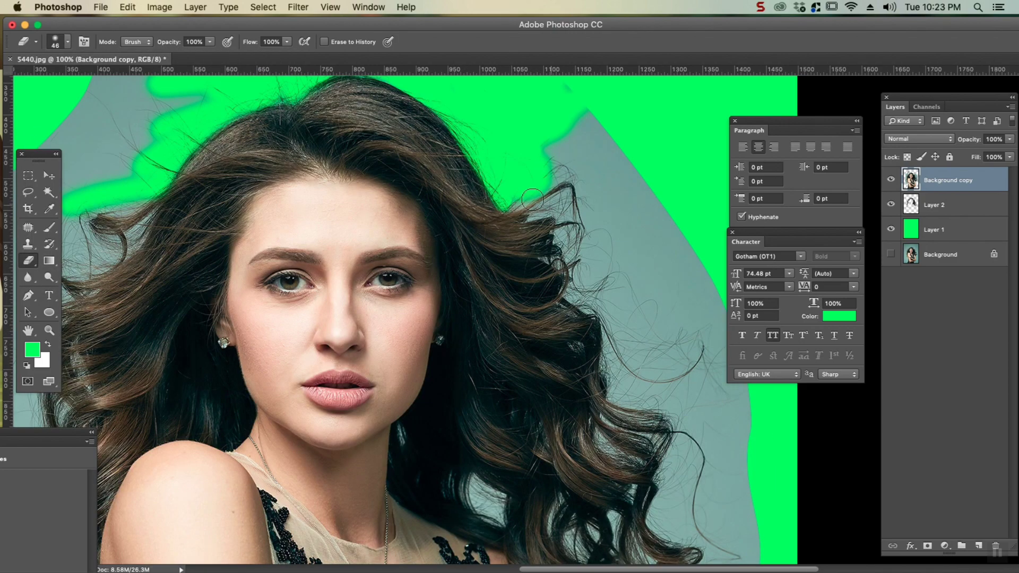
mouse_move(533, 198)
left_mouse_down()
mouse_move(564, 168)
mouse_move(587, 194)
mouse_move(576, 251)
mouse_move(583, 297)
mouse_move(611, 329)
mouse_move(618, 395)
mouse_move(642, 383)
mouse_move(645, 361)
left_mouse_up()
left_click_drag(649, 293, 549, 298)
Enlarge the eraser to 112 px and erase the remaining backdrop outside the right-hand curls down to the arm.
left_click(68, 42)
left_click(111, 80)
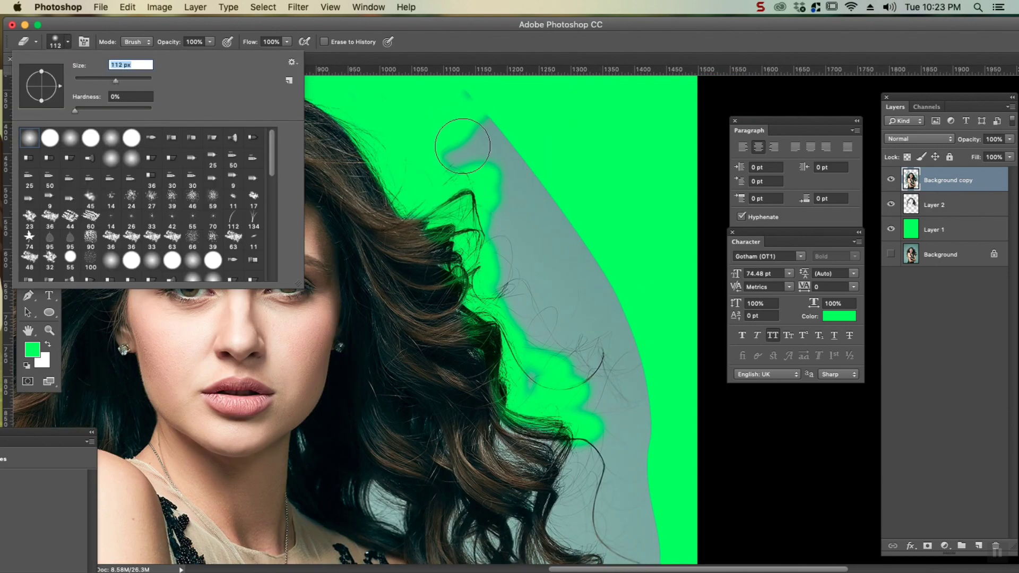
mouse_move(490, 186)
left_mouse_down()
mouse_move(451, 162)
mouse_move(589, 319)
mouse_move(628, 441)
mouse_move(639, 425)
mouse_move(645, 473)
left_mouse_up()
mouse_move(646, 473)
left_mouse_down()
mouse_move(580, 248)
mouse_move(568, 252)
left_mouse_up()
mouse_move(569, 455)
left_mouse_down()
mouse_move(517, 313)
mouse_move(553, 458)
mouse_move(497, 455)
mouse_move(456, 375)
mouse_move(412, 319)
mouse_move(442, 467)
left_mouse_up()
key("[")
key("bracketleft")
key("bracketleft")
Start a Pen path along the upper arm's edge beneath the lowest right-hand curls.
left_click(28, 295)
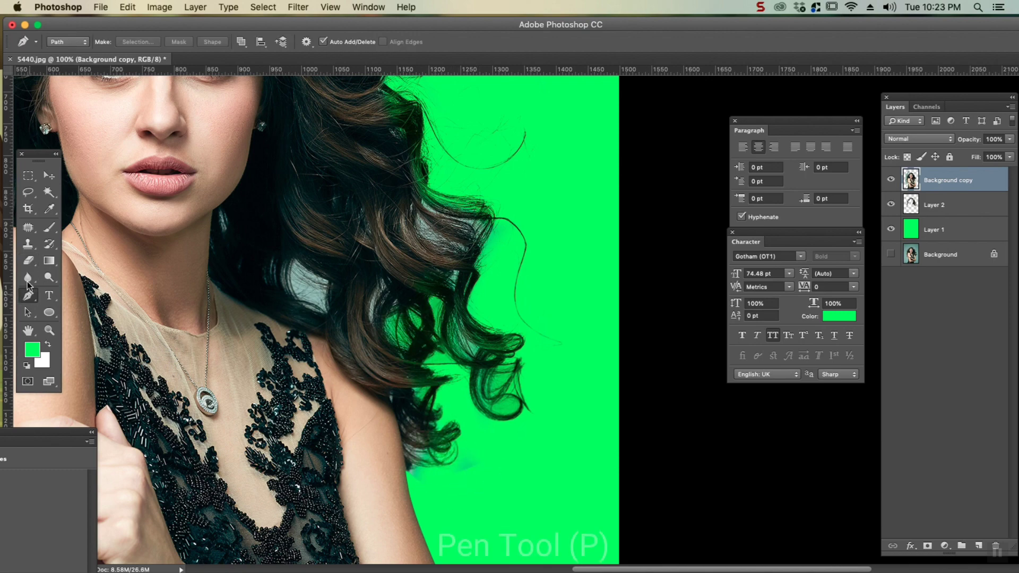
key("super+plus")
left_click_drag(229, 353, 420, 259)
left_click(448, 375)
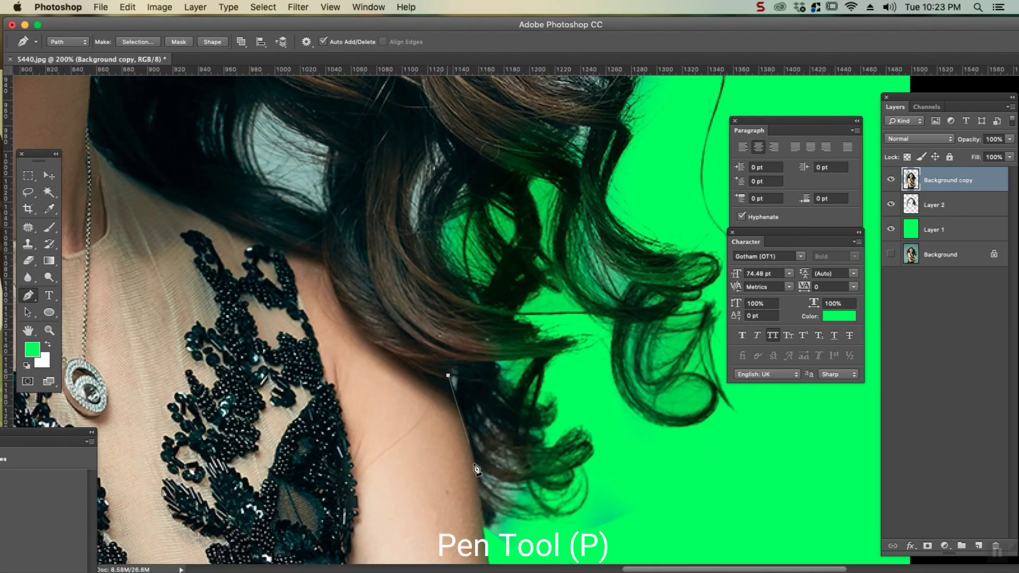
left_click(483, 537)
key("super+minus")
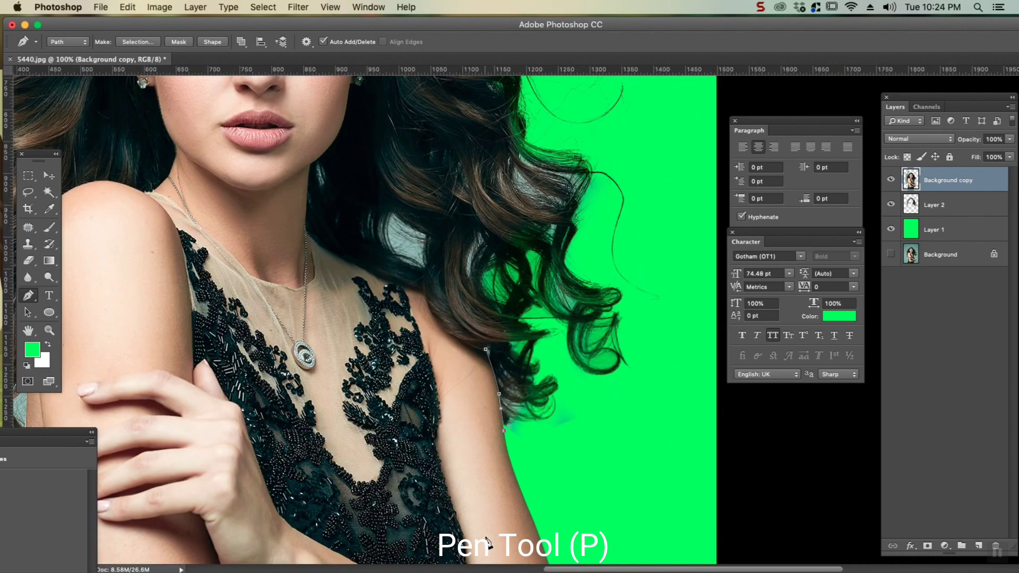
Continue the path around the right-hand curls and back along the neck and shoulder, and convert it to a selection.
left_click_drag(625, 191, 627, 196)
left_click_drag(417, 109, 388, 121)
mouse_move(333, 211)
left_mouse_down()
mouse_move(354, 253)
mouse_move(336, 251)
left_mouse_up()
key("super+z")
left_click(324, 158)
left_click(312, 178)
left_click_drag(392, 278, 403, 286)
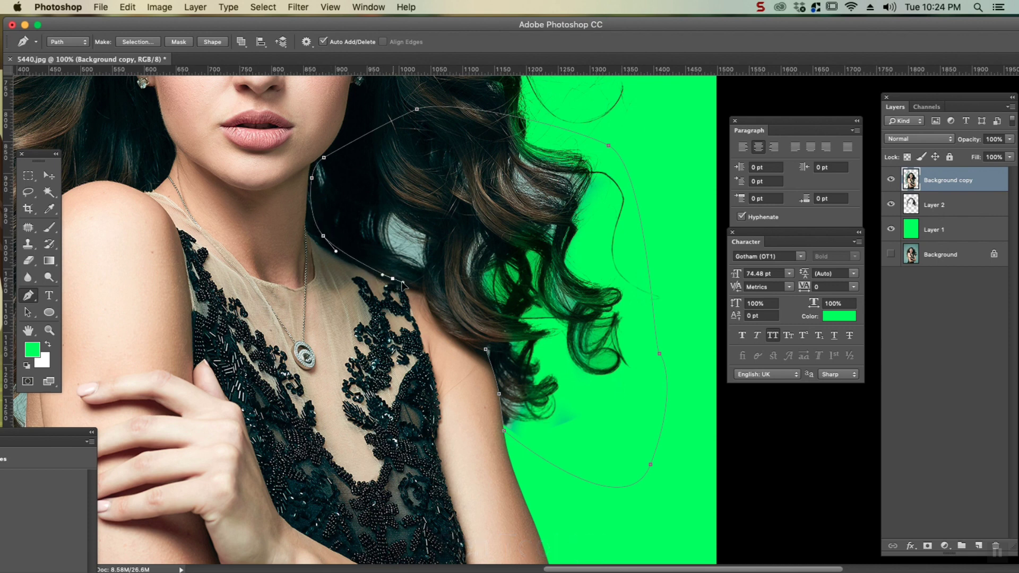
key("ctrl+Return")
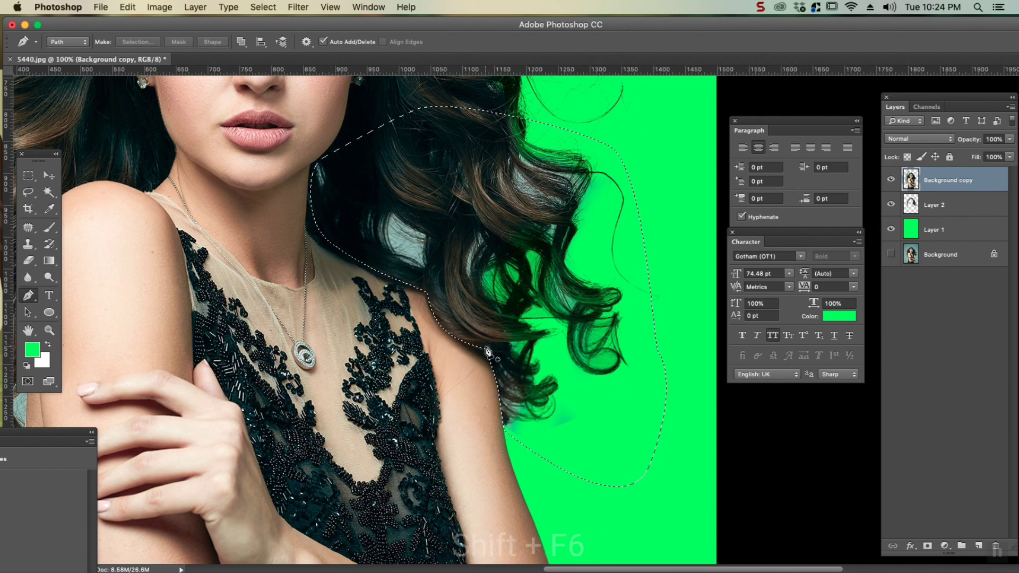
Feather the selection around the right-hand curls and choose a soft round eraser brush with 0% hardness.
key("shift+F6")
key("Return")
left_click(23, 262)
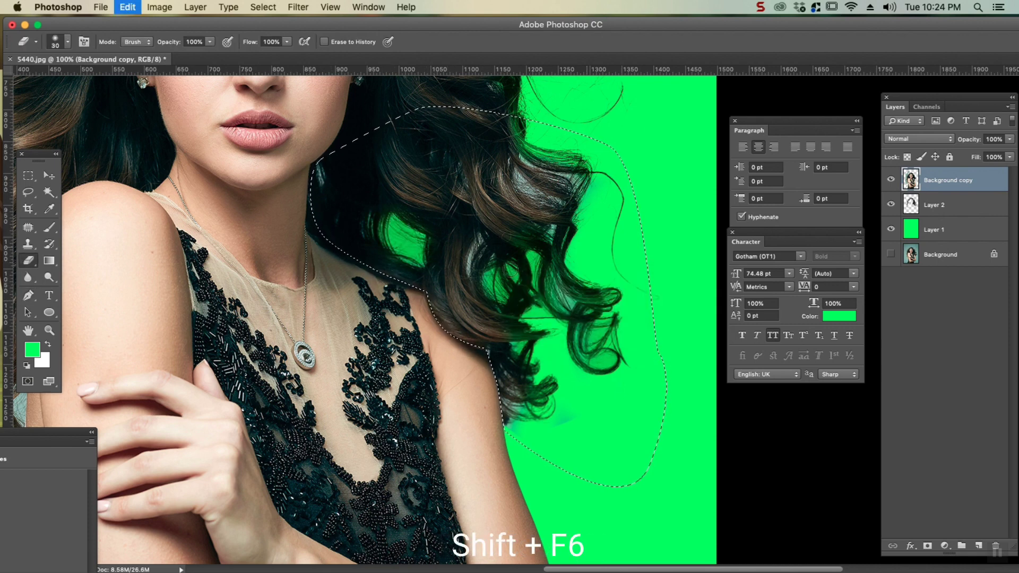
left_click(66, 45)
left_click(27, 137)
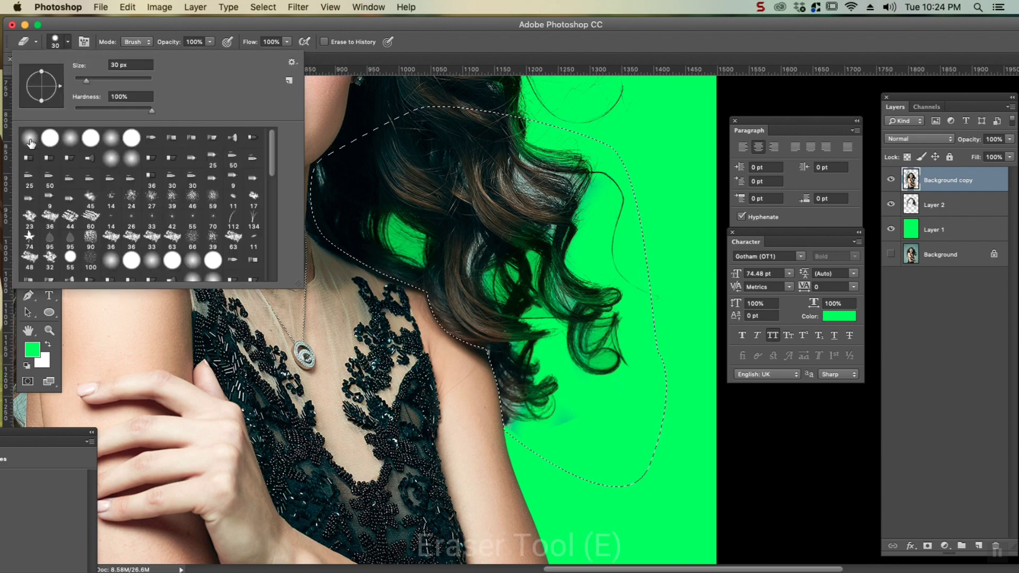
key("Return")
Enlarge the eraser to 118 px, erase the backdrop within the right-hand curls, deselect, and clear the remnant below the lowest curl.
left_click(66, 45)
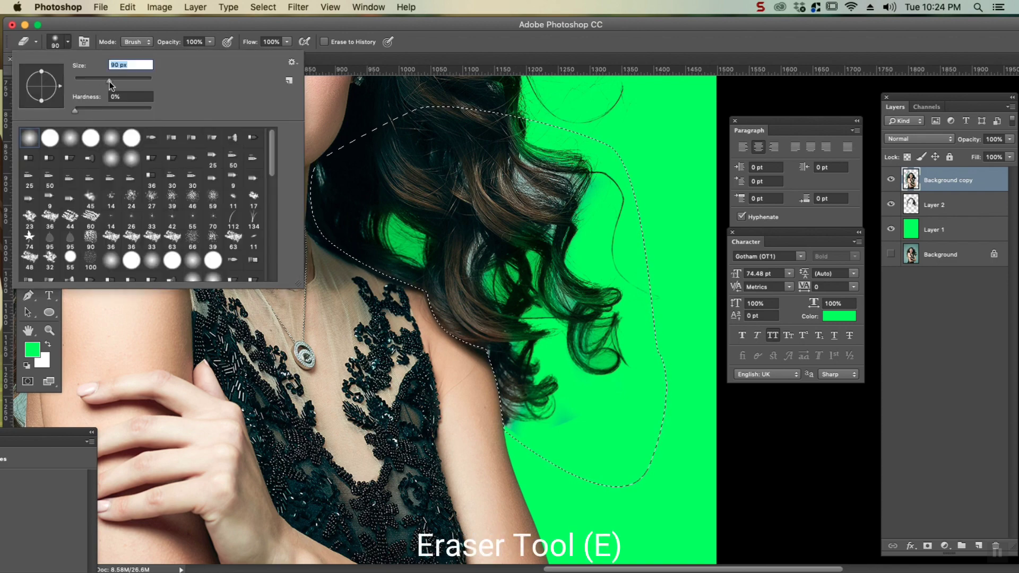
type("118")
key("Return")
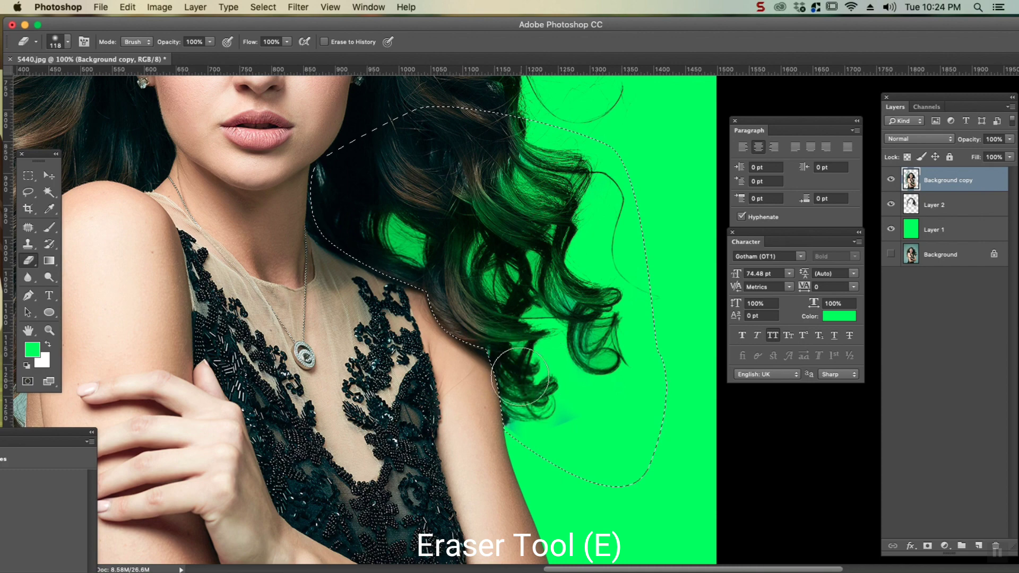
key("super+z")
left_click_drag(575, 416, 508, 430)
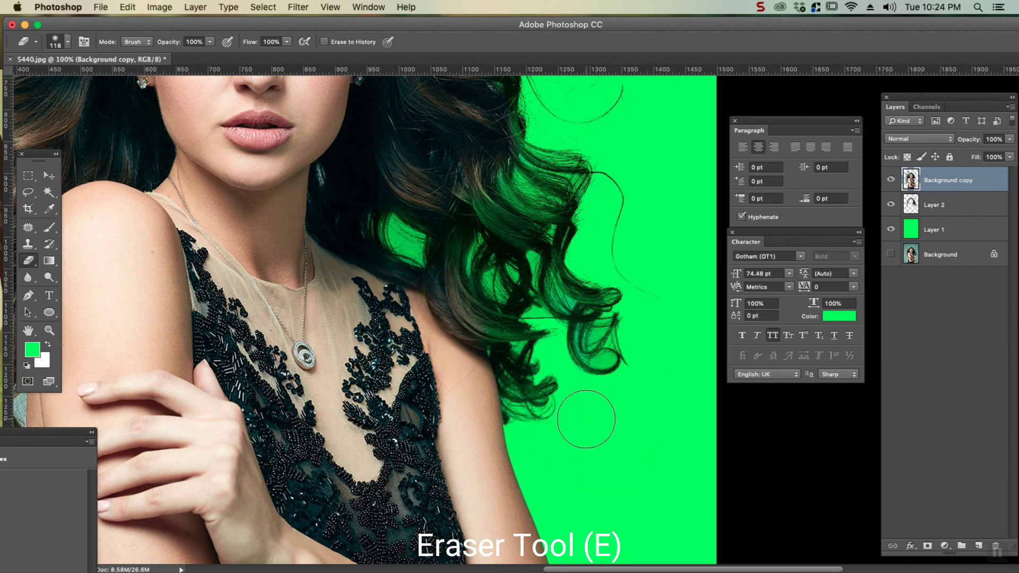
Erase the gray-teal backdrop outside the left-hand hair and around the flyaway strands up to the crown.
key("super+minus")
key("super+minus")
key("super+plus")
left_click_drag(202, 276, 428, 398)
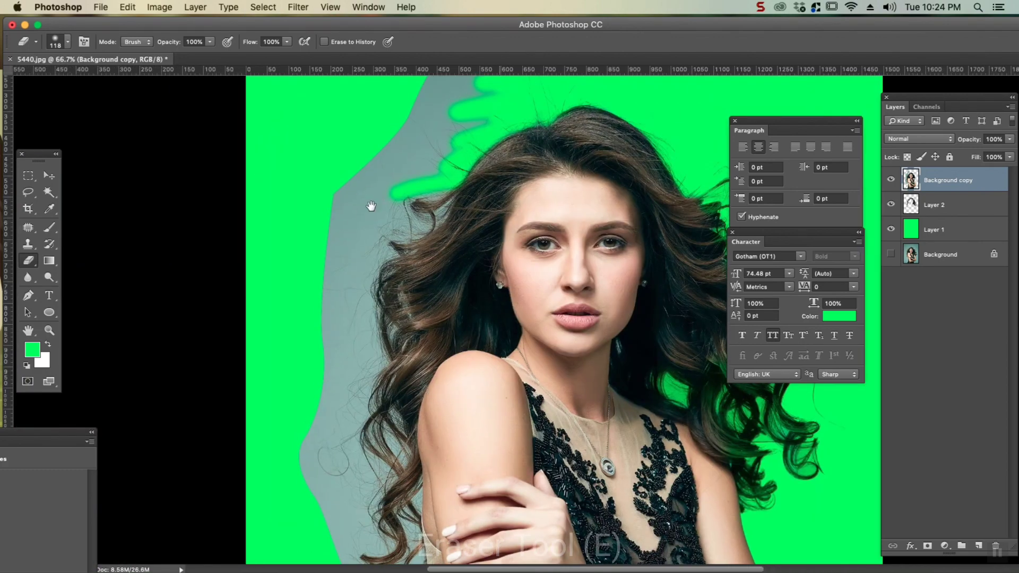
mouse_move(371, 206)
left_mouse_down()
mouse_move(403, 217)
mouse_move(439, 203)
mouse_move(363, 276)
mouse_move(369, 353)
mouse_move(385, 321)
mouse_move(315, 344)
mouse_move(340, 158)
left_mouse_up()
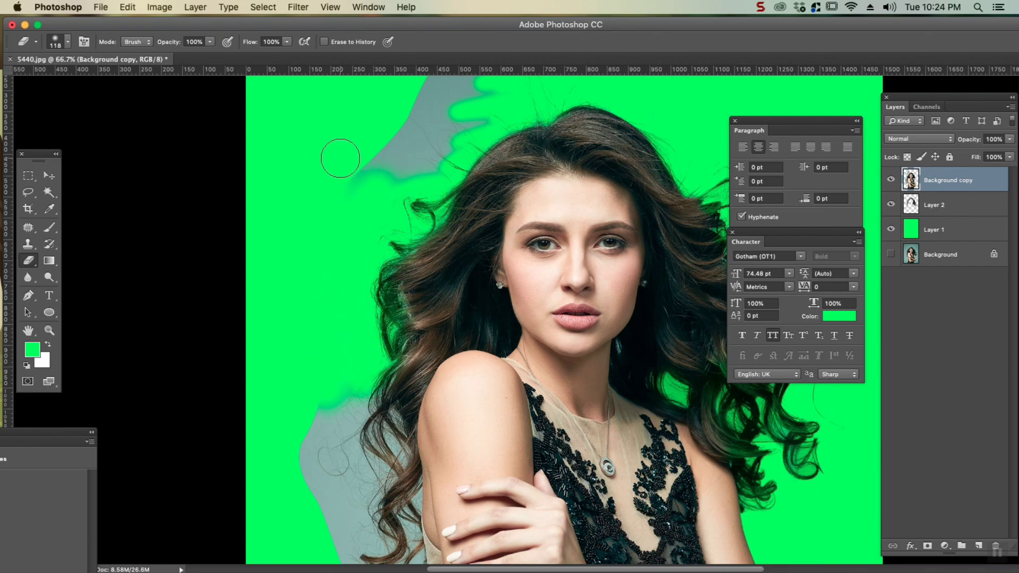
mouse_move(423, 171)
left_mouse_down()
mouse_move(368, 309)
mouse_move(357, 265)
mouse_move(442, 160)
left_mouse_up()
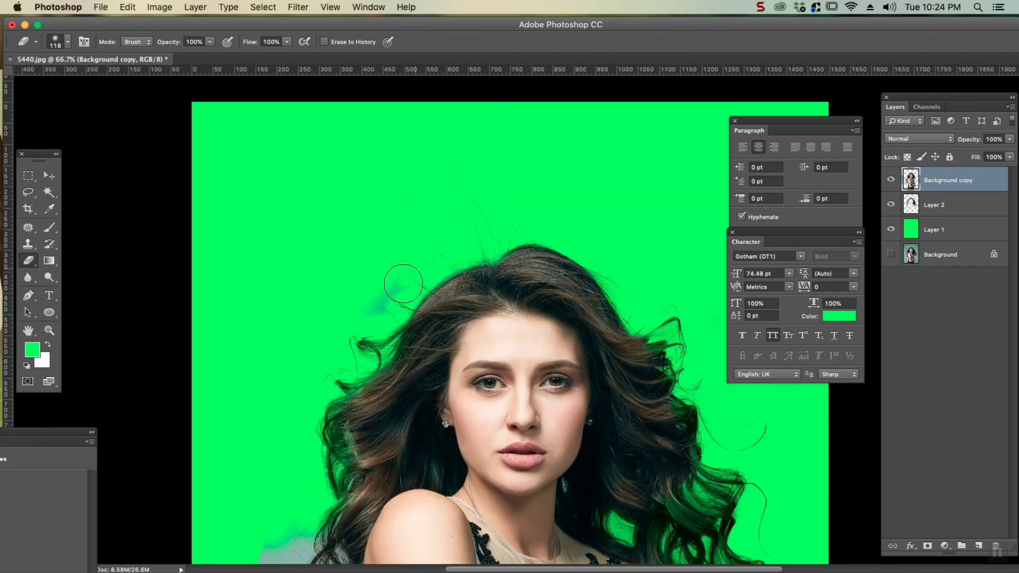
Start a Pen path down the outer edge of the upper arm beside the lower left-hand curls.
scroll(355, 176, "down", 10)
key("p")
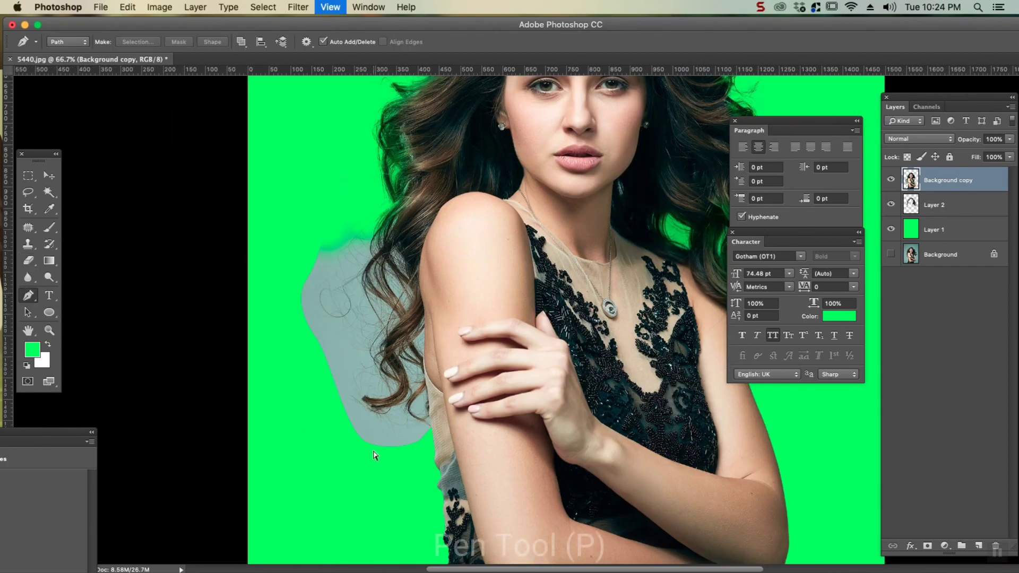
key("super+plus")
key("super+plus")
left_click_drag(214, 146, 363, 190)
left_click(350, 168)
left_click(340, 309)
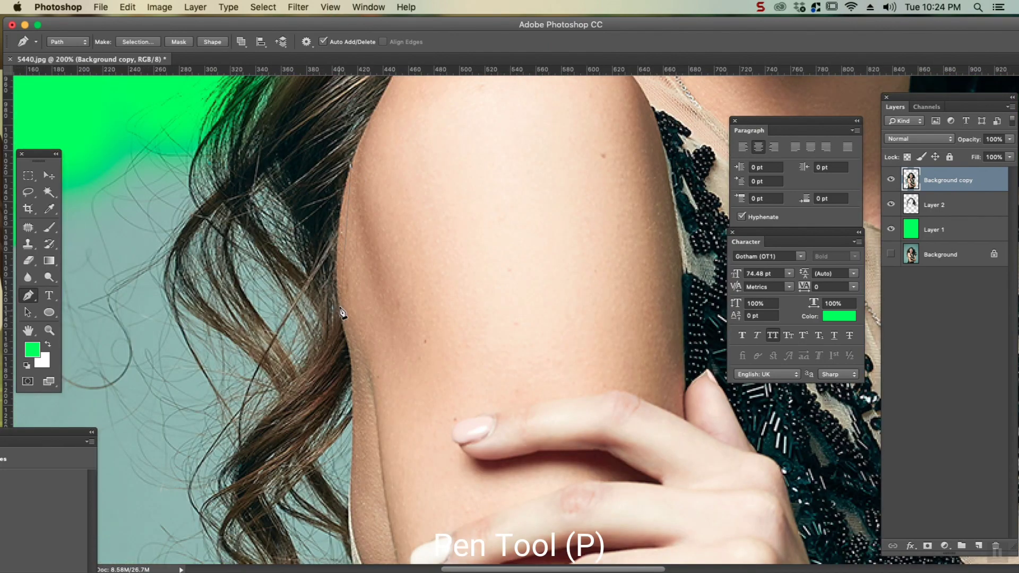
left_click(346, 502)
scroll(346, 501, "down", 5)
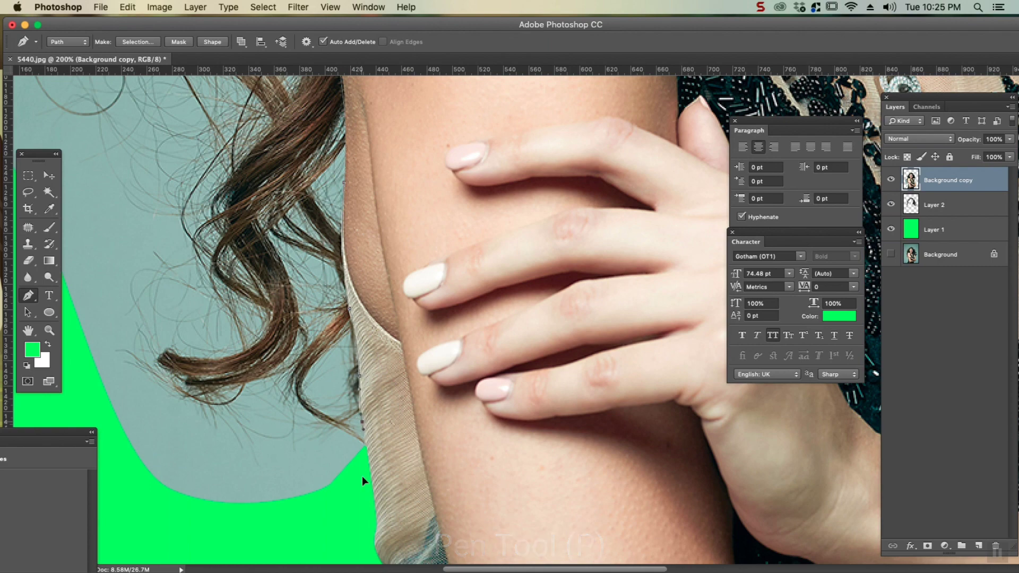
Continue the path around the lower left-hand curls, convert it to a selection and feather it.
key("super+minus")
key("super+minus")
key("super+minus")
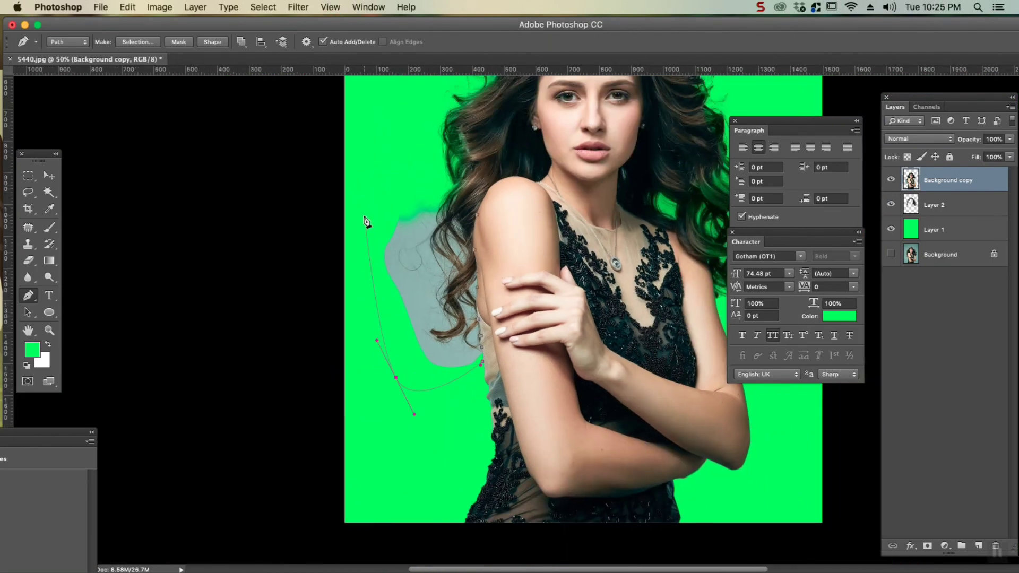
key("super+Return")
key("shift+F6")
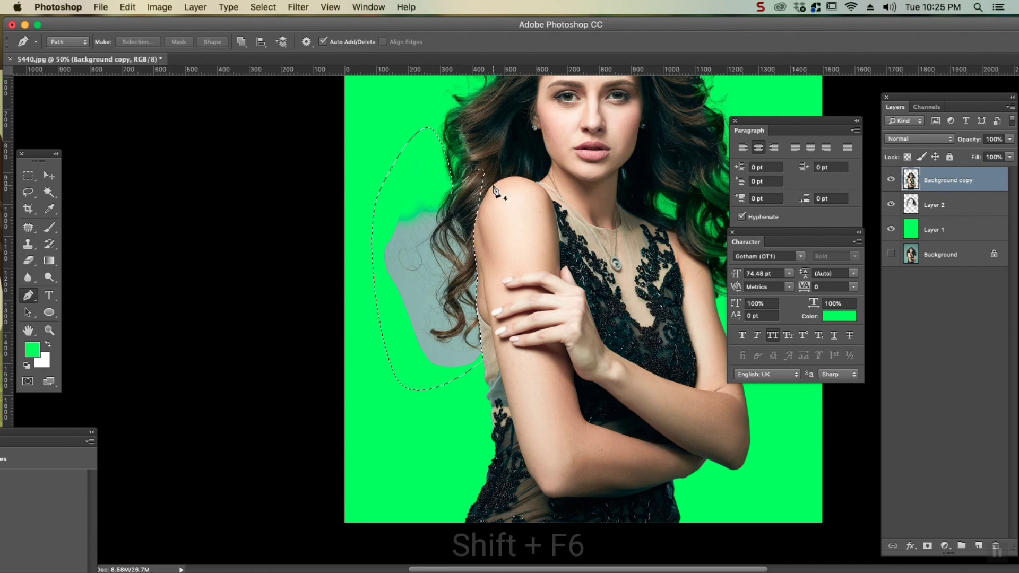
key("Return")
Erase the backdrop behind the lower left-hand curls inside the selection, and deselect.
key("super+plus")
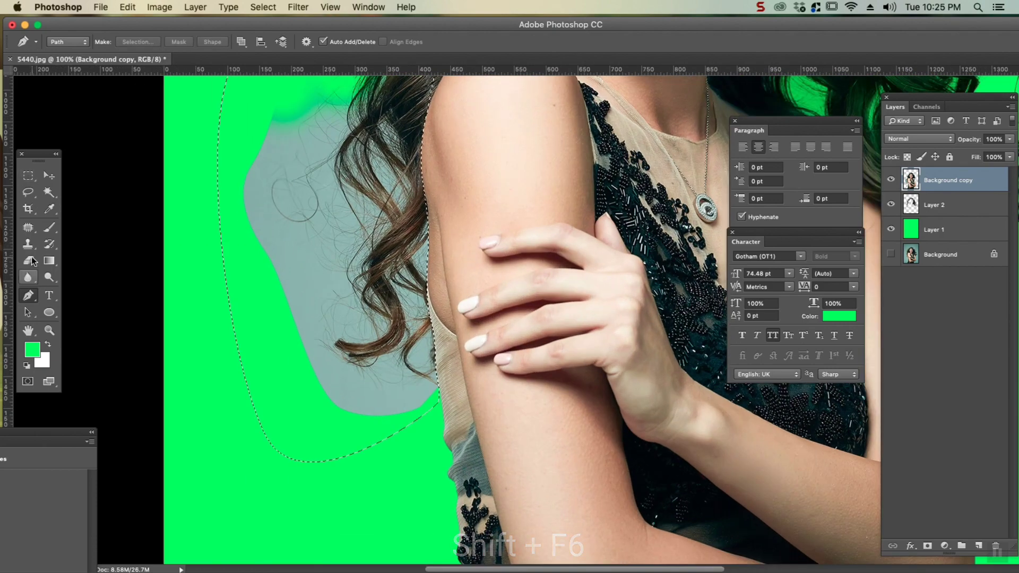
left_click(28, 260)
mouse_move(383, 419)
left_mouse_down()
mouse_move(409, 325)
mouse_move(396, 200)
mouse_move(370, 414)
mouse_move(347, 371)
mouse_move(337, 392)
mouse_move(284, 138)
mouse_move(351, 189)
mouse_move(322, 163)
mouse_move(377, 189)
mouse_move(393, 175)
left_mouse_up()
key("space")
mouse_move(363, 130)
left_mouse_down()
mouse_move(364, 237)
mouse_move(414, 194)
mouse_move(409, 168)
left_mouse_up()
key("super+d")
key("super+minus")
key("super+minus")
key("super+minus")
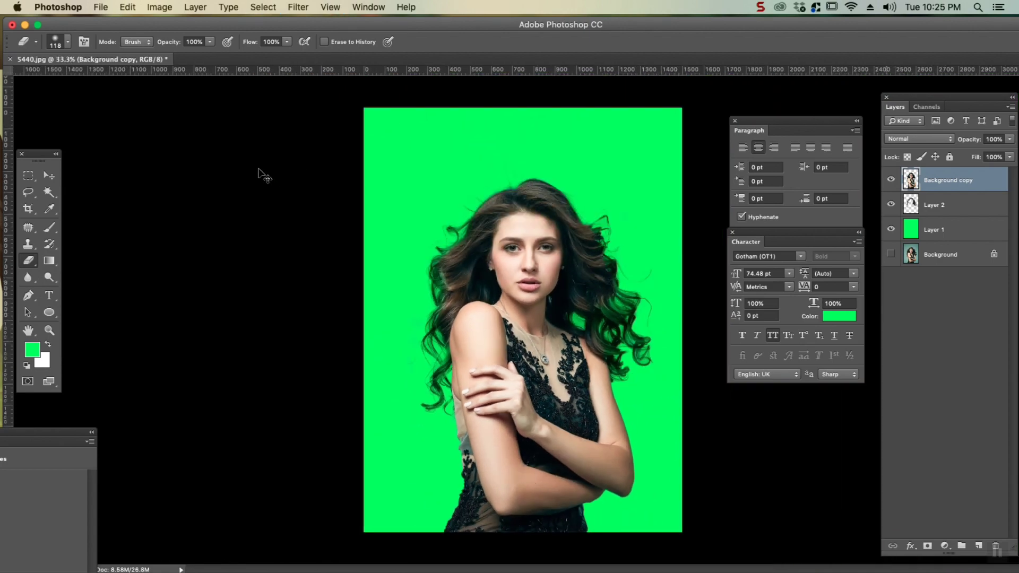
Set the foreground color to the darker green #139e2a and fill Layer 1 with it.
left_click(892, 229)
left_click(892, 230)
left_click(909, 234)
left_click(33, 356)
left_click(801, 377)
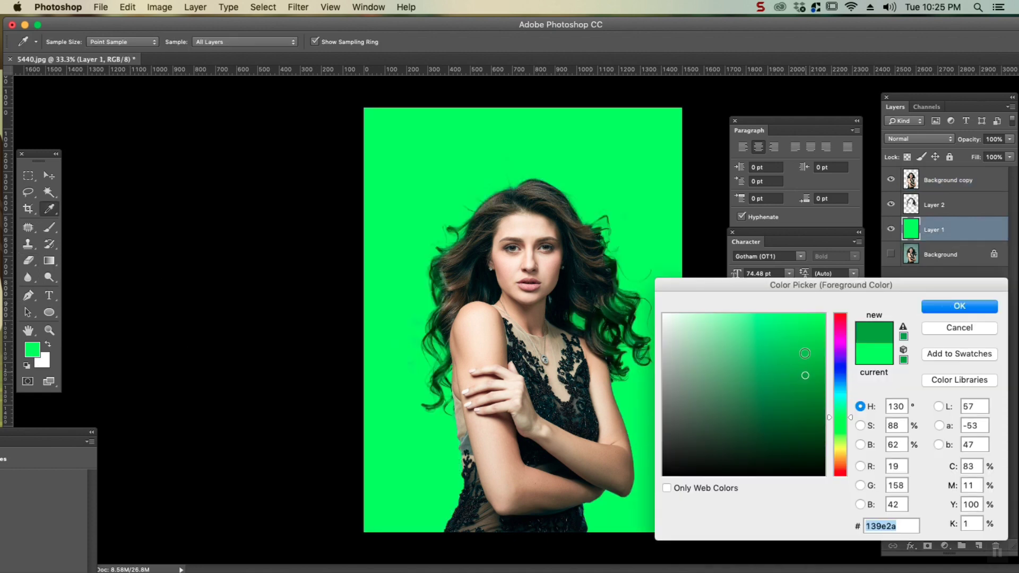
key("Return")
key("alt+BackSpace")
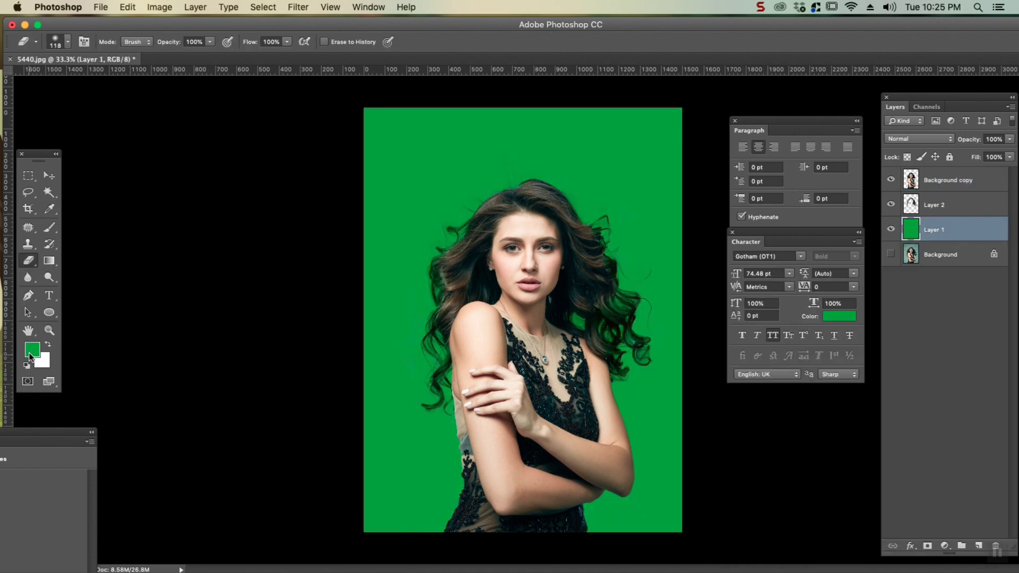
Change the foreground color to a vivid pink and fill Layer 1 with it.
left_click(32, 357)
left_click(819, 340)
left_click(841, 325)
left_click(770, 340)
key("Return")
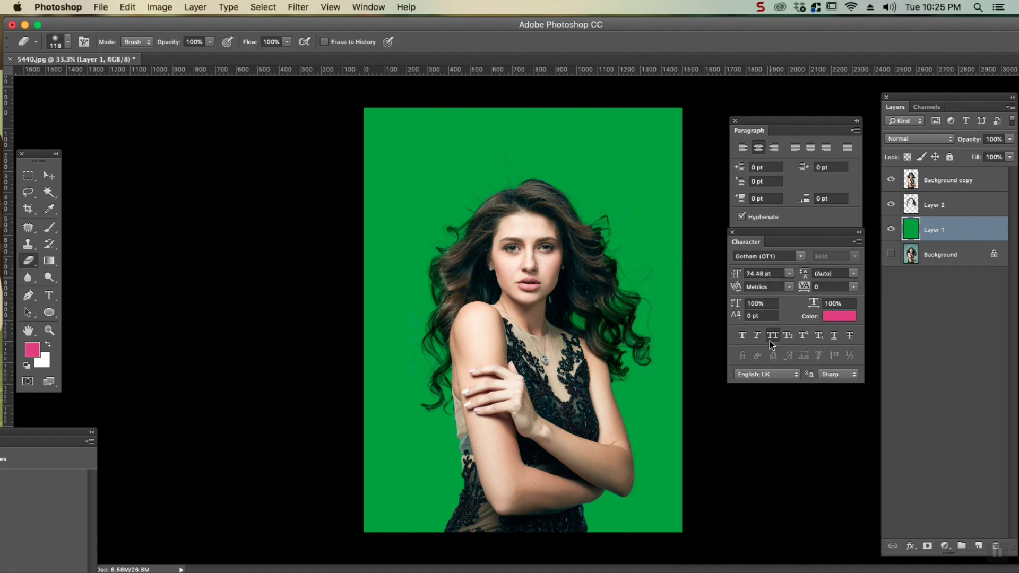
key("alt+BackSpace")
key("super+minus")
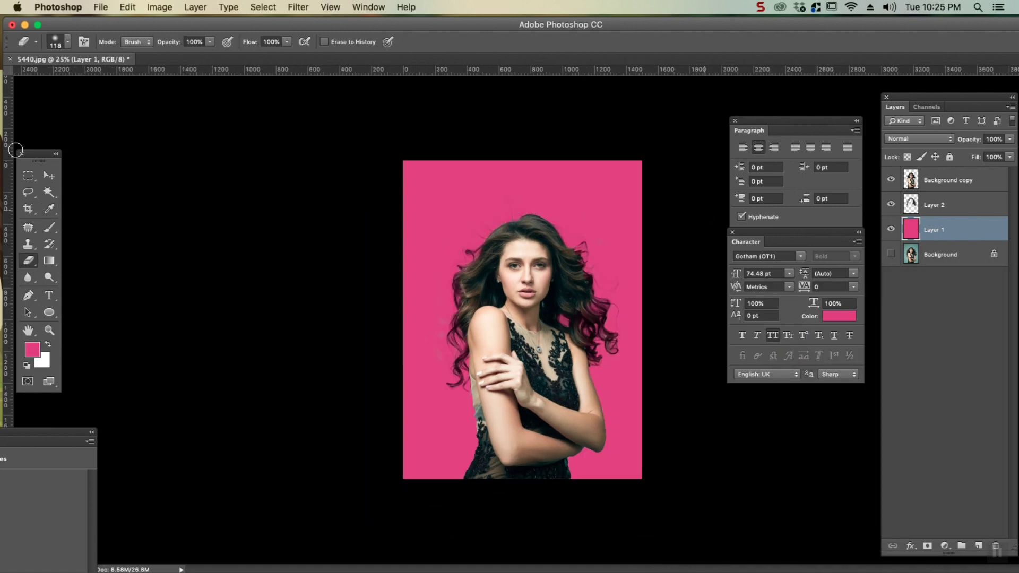
Show and duplicate the original Background layer, and move the duplicate to the top of the layer stack.
left_click(55, 182)
left_click(937, 256)
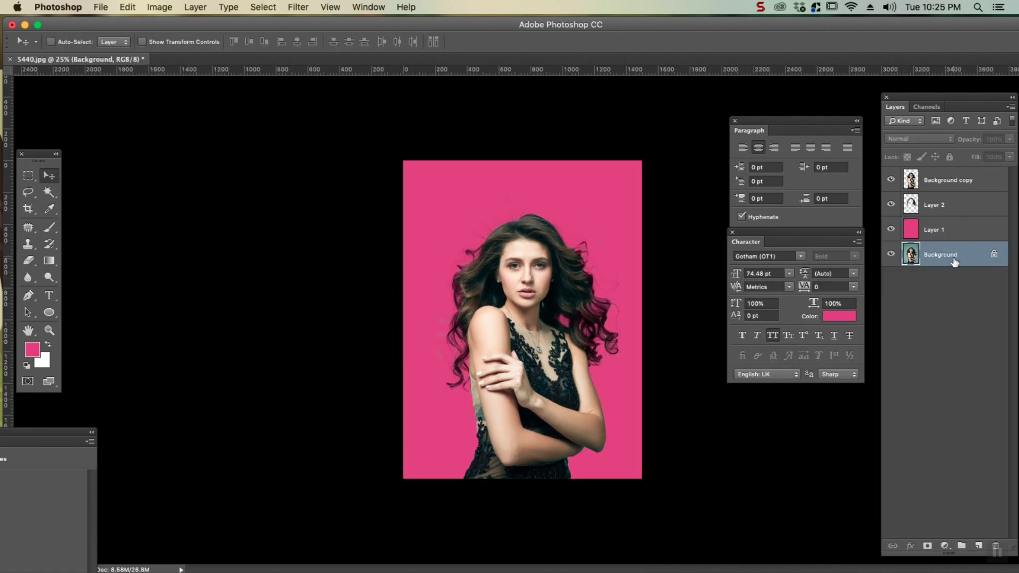
key("super+j")
left_click_drag(950, 263, 948, 171)
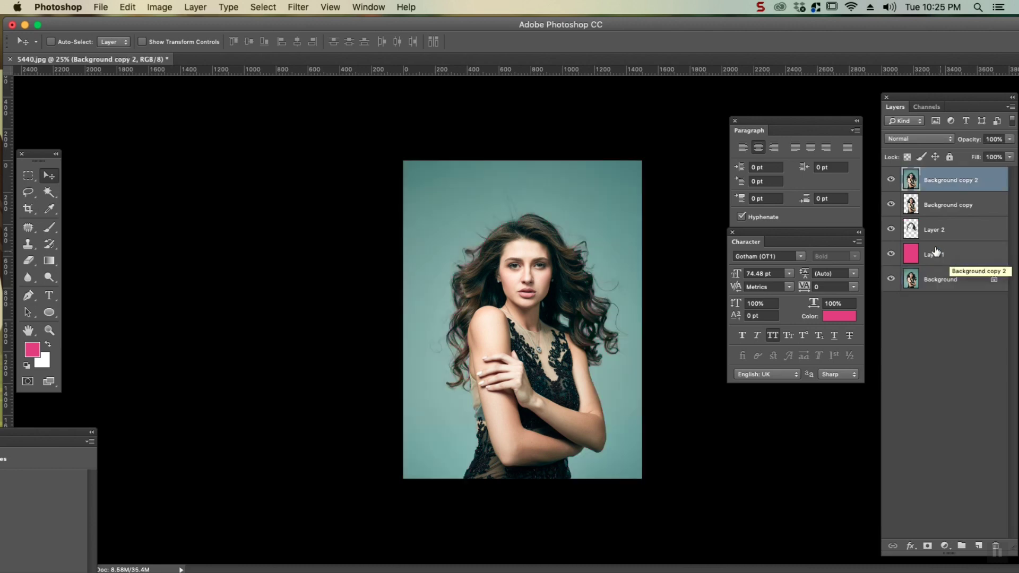
Toggle the visibility of the top Background copy 2 layer repeatedly to compare the original photo with the pink cutout.
left_click(891, 180)
left_click(891, 180)
left_click(891, 180)
left_click(891, 180)
left_click(891, 180)
left_click(891, 180)
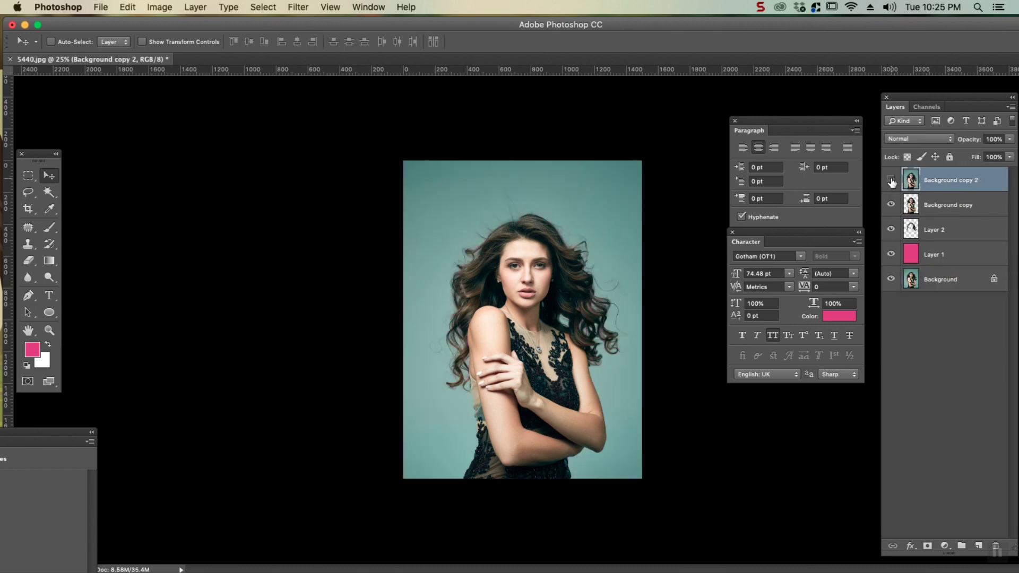
left_click(891, 180)
left_click(891, 181)
left_click(891, 180)
left_click(891, 181)
left_click(891, 180)
left_click(891, 180)
left_click(891, 180)
left_click(891, 180)
left_click(891, 181)
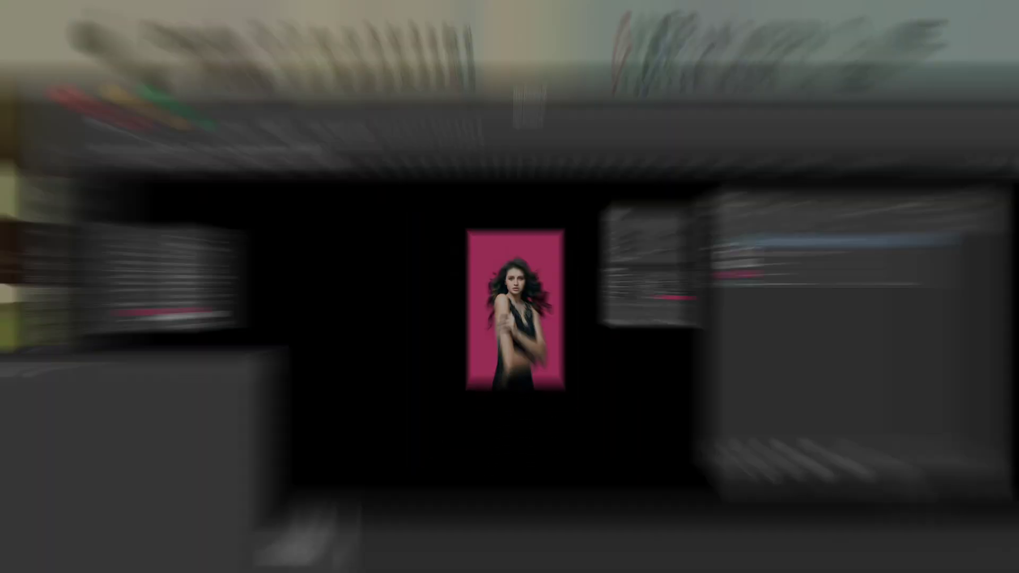